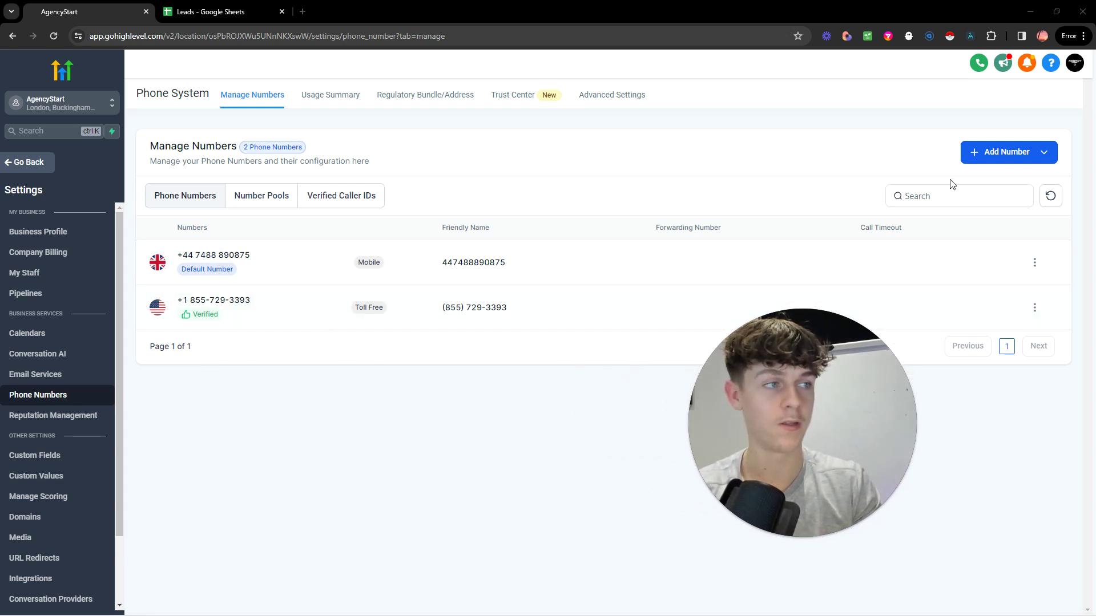
Step: Show the Add Number options on the Phone Numbers settings page
left_click(995, 158)
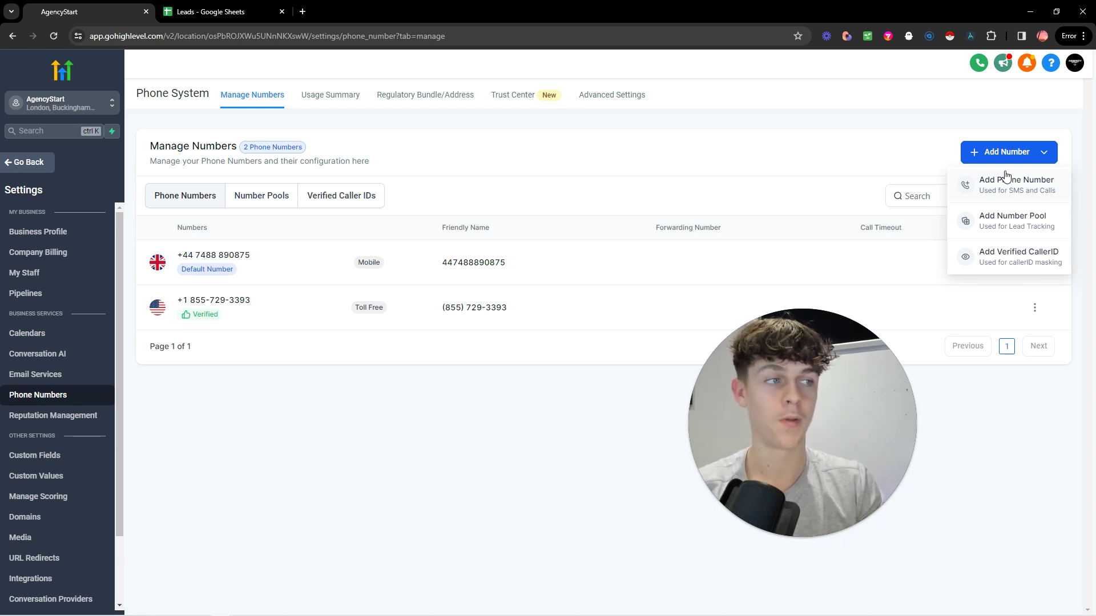
Step: Search and filter available UK phone numbers, then close the purchase without buying
left_click(1005, 178)
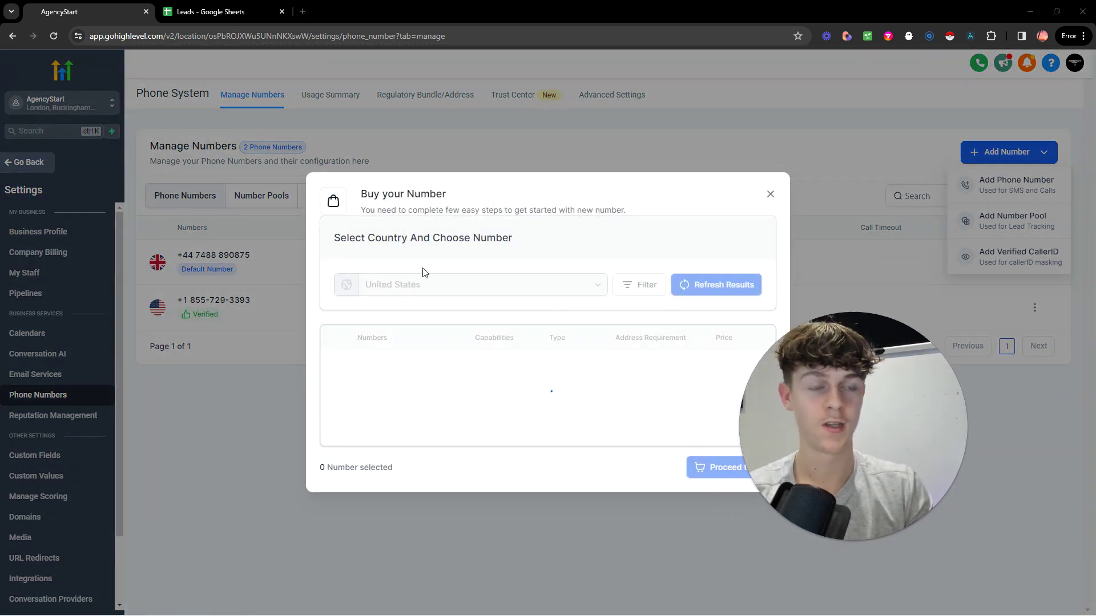
left_click(531, 278)
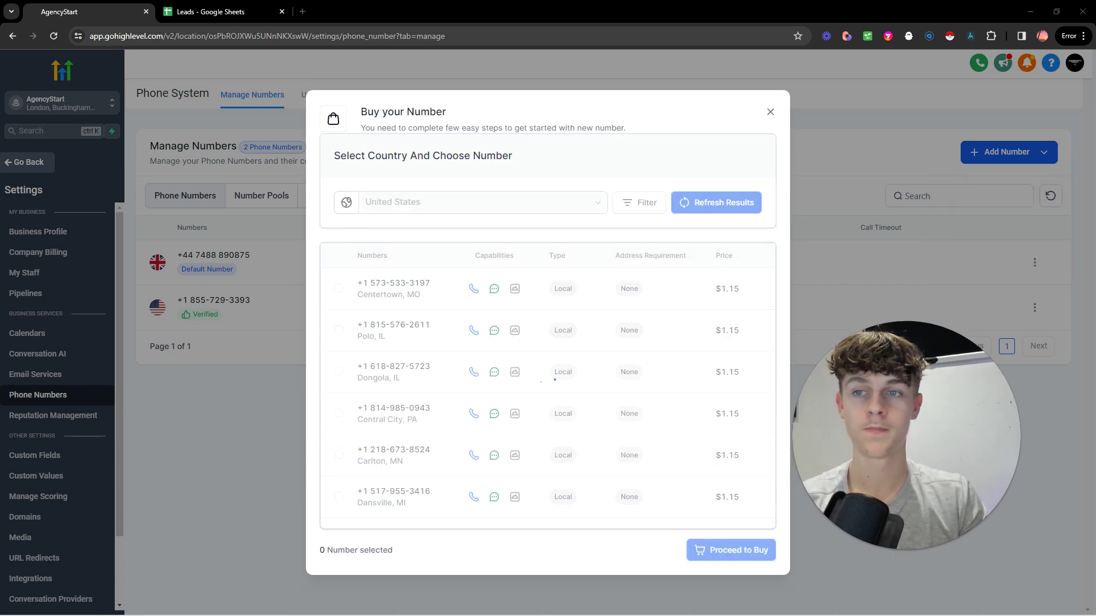
left_click(422, 210)
scroll(428, 333, "up", 2)
scroll(422, 328, "up", 5)
scroll(445, 331, "down", 10)
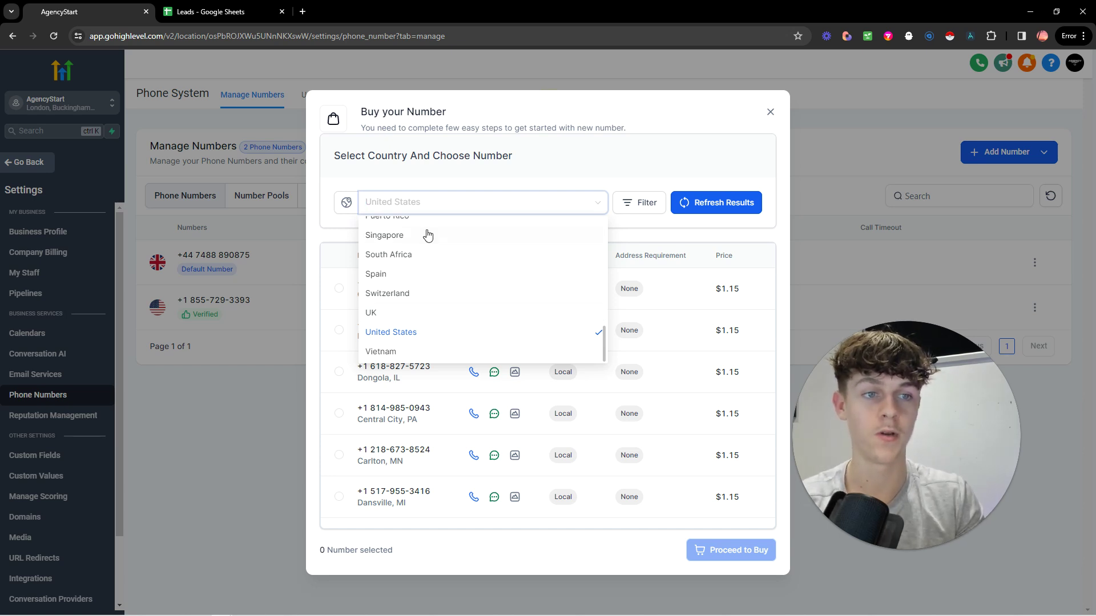
left_click(398, 315)
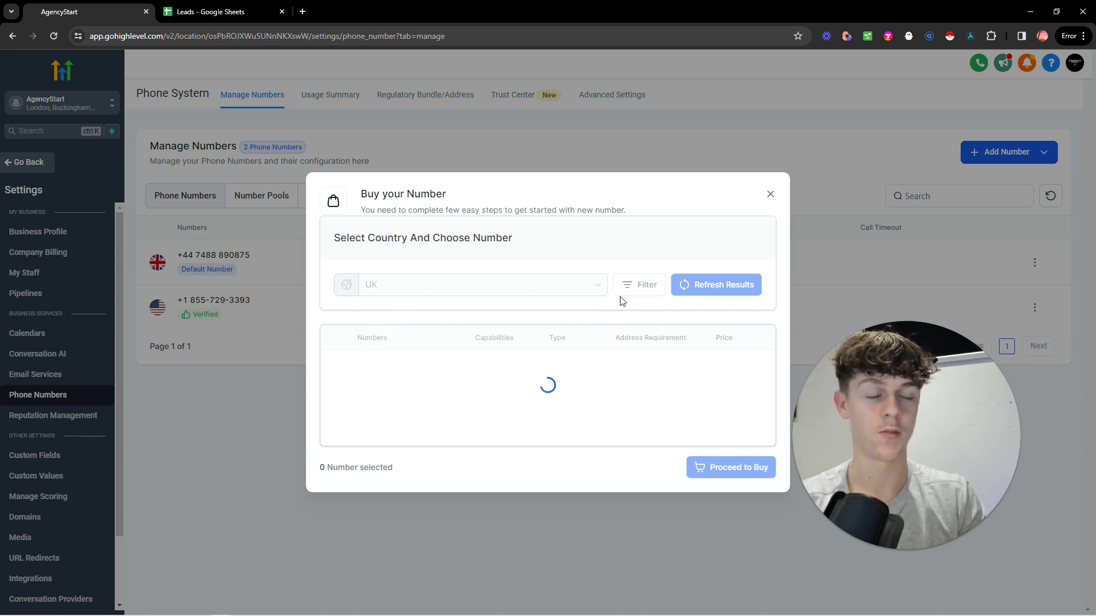
left_click(638, 203)
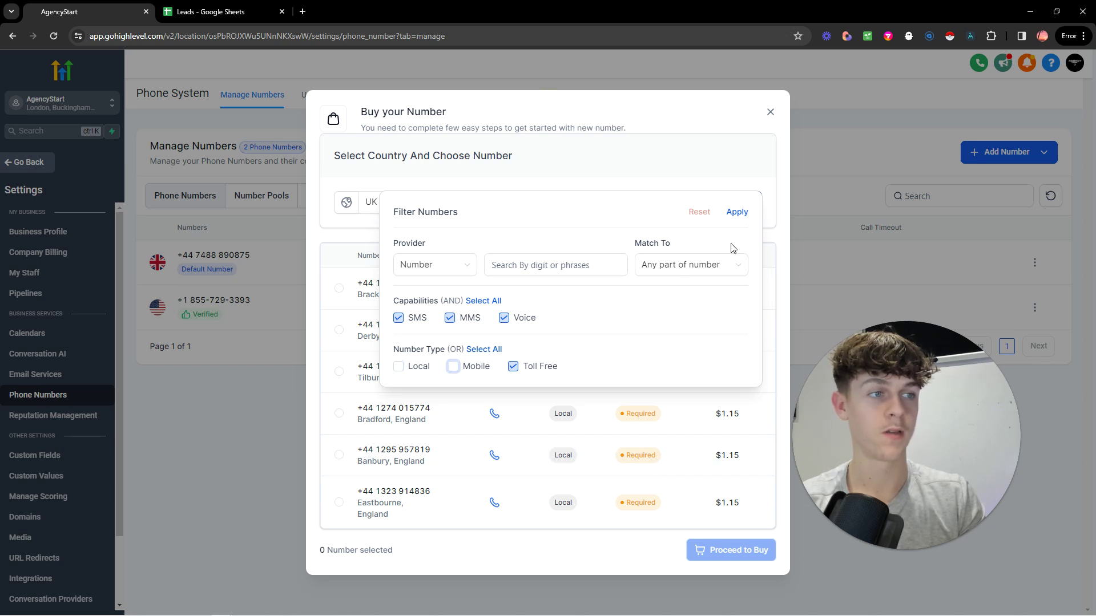
left_click(737, 212)
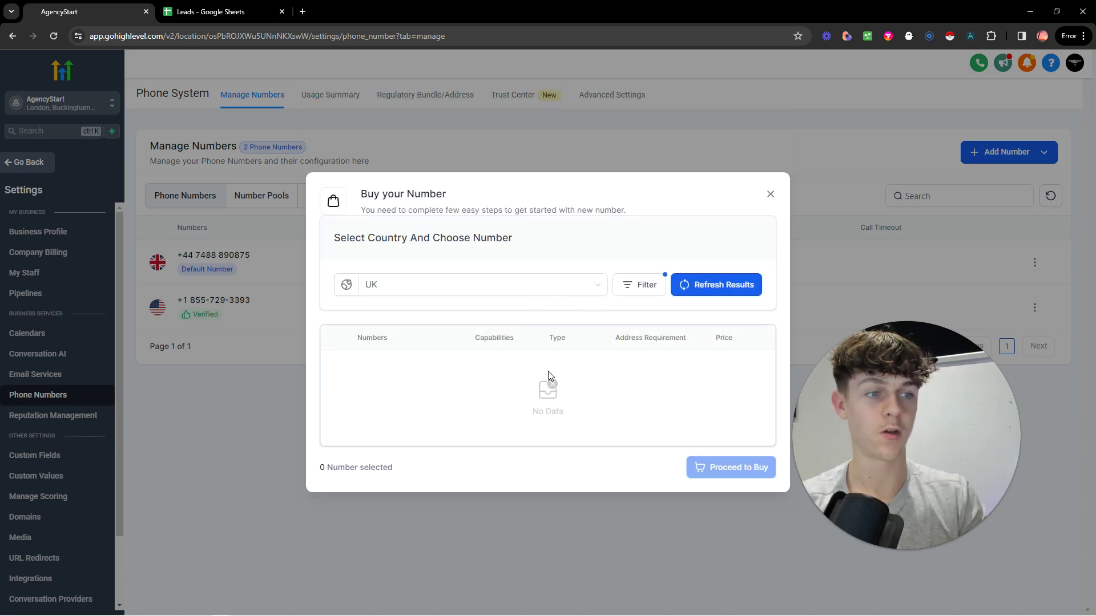
left_click(768, 192)
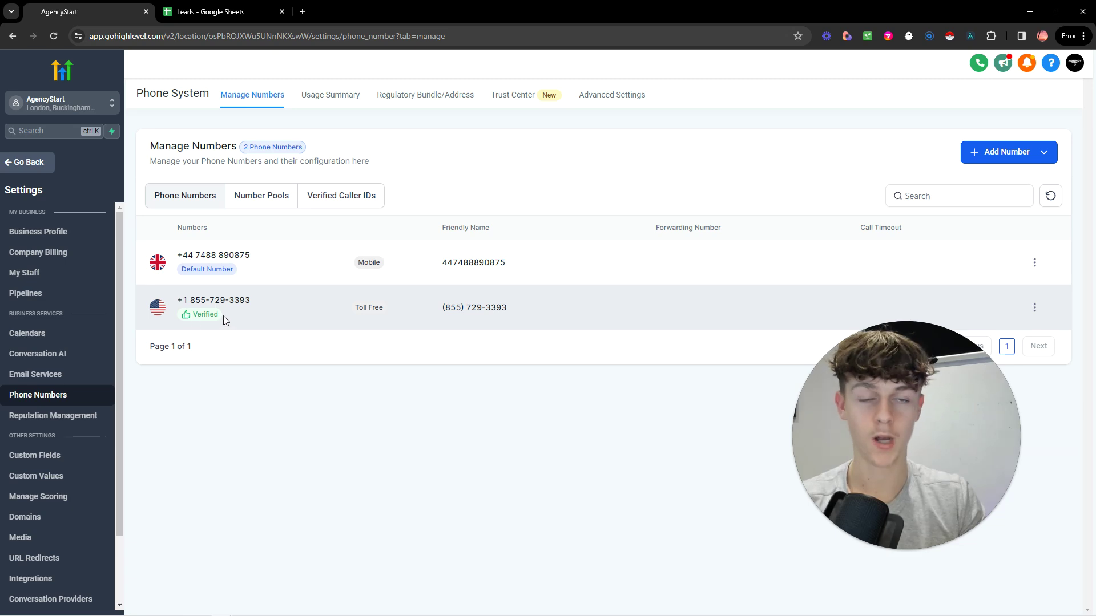
Step: Return to Contacts and switch to the Leads spreadsheet in Google Sheets
left_click(24, 162)
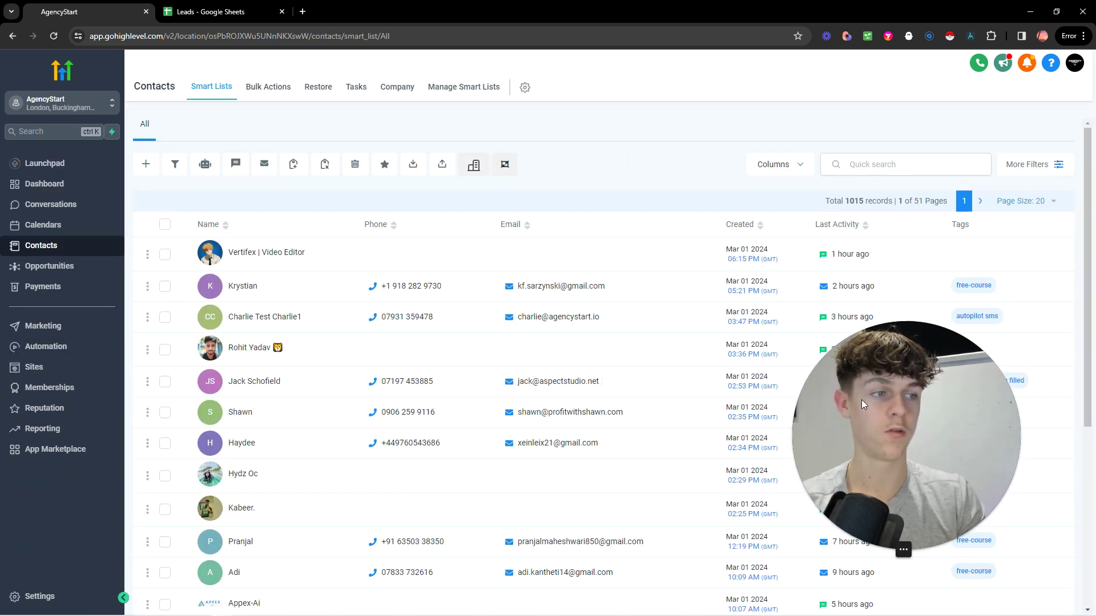
left_click_drag(868, 414, 383, 375)
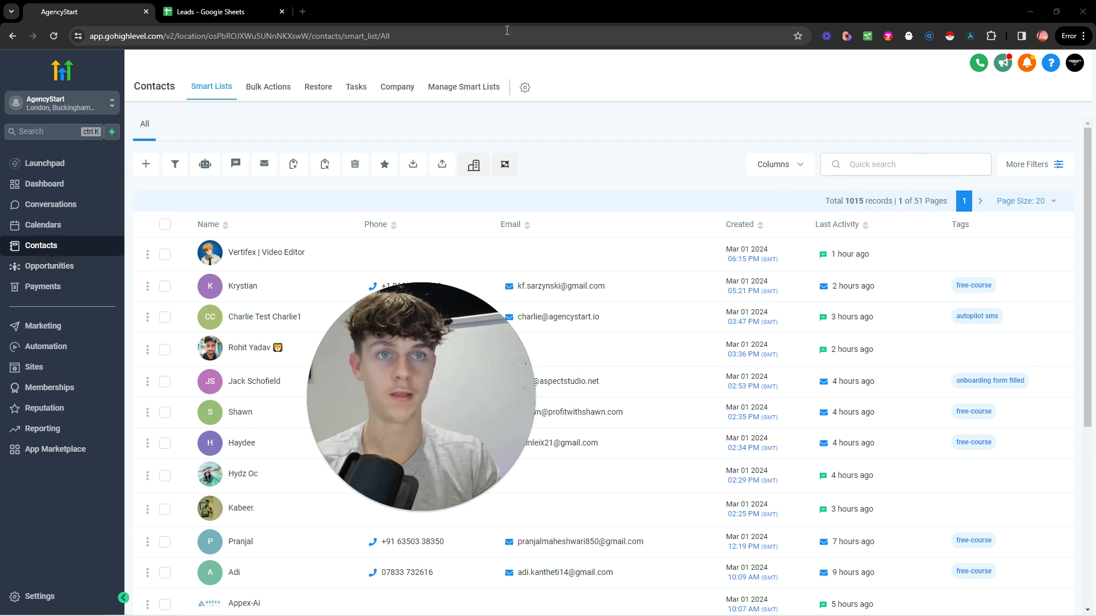
left_click(240, 12)
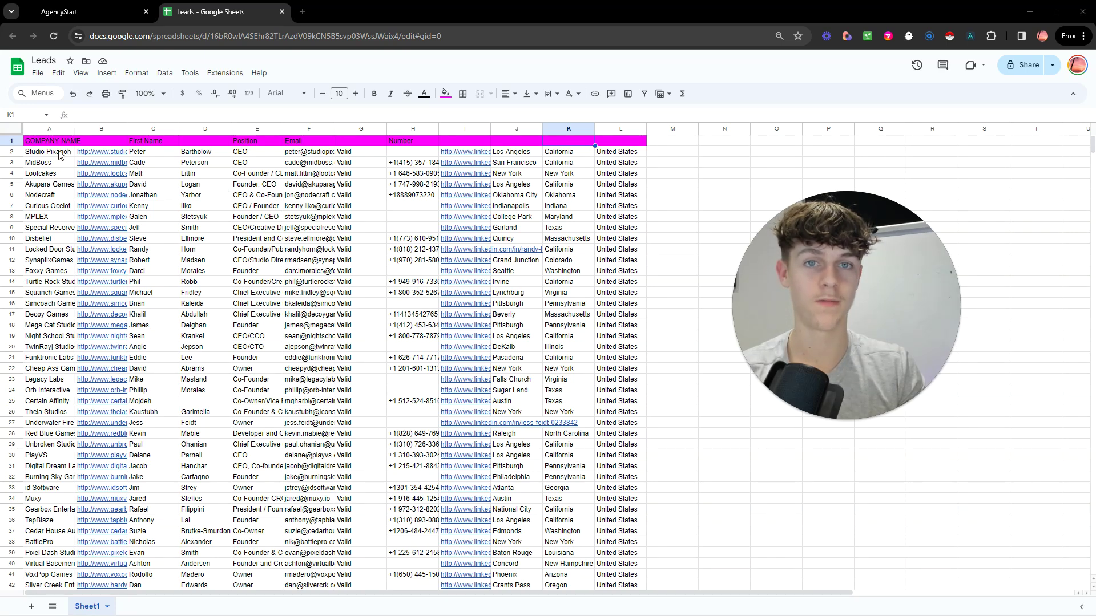
Step: Check the name and phone columns, then download the Leads sheet as a CSV file
left_click(140, 151)
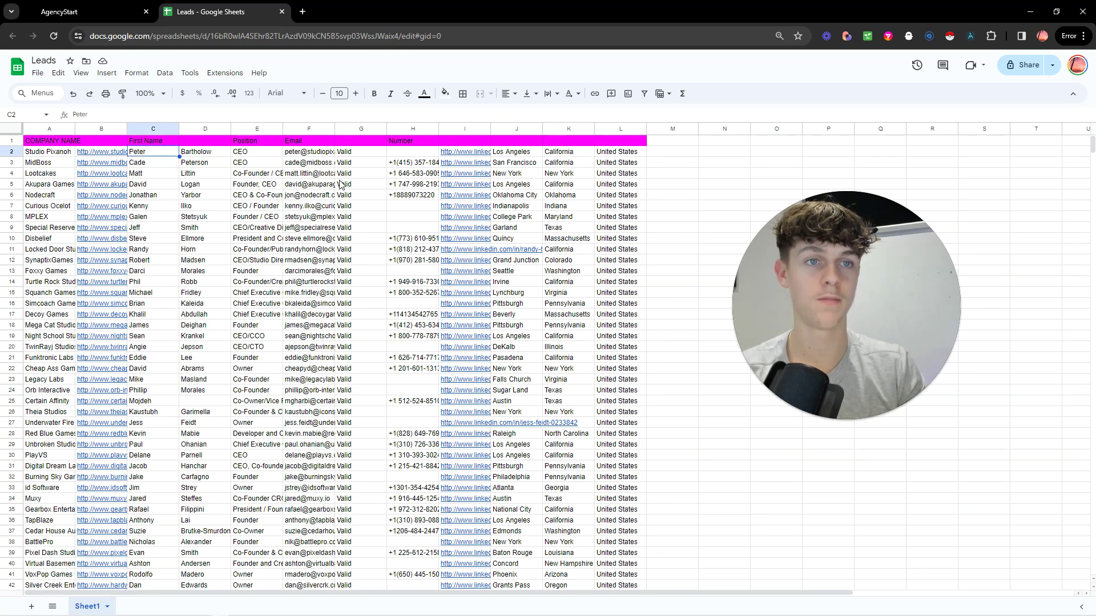
left_click(394, 162)
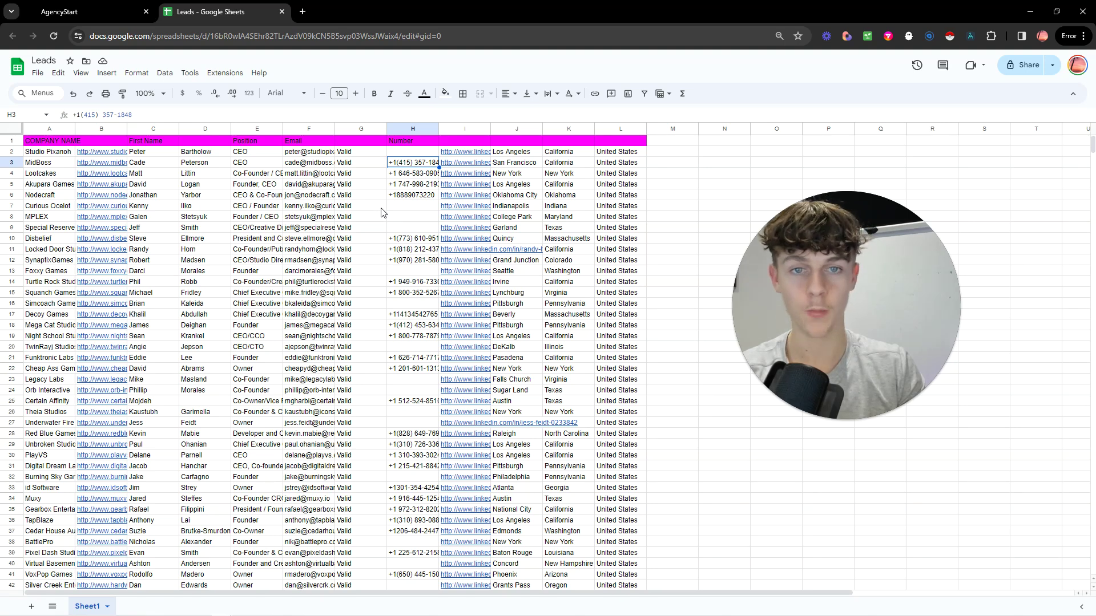
left_click(37, 73)
mouse_move(74, 198)
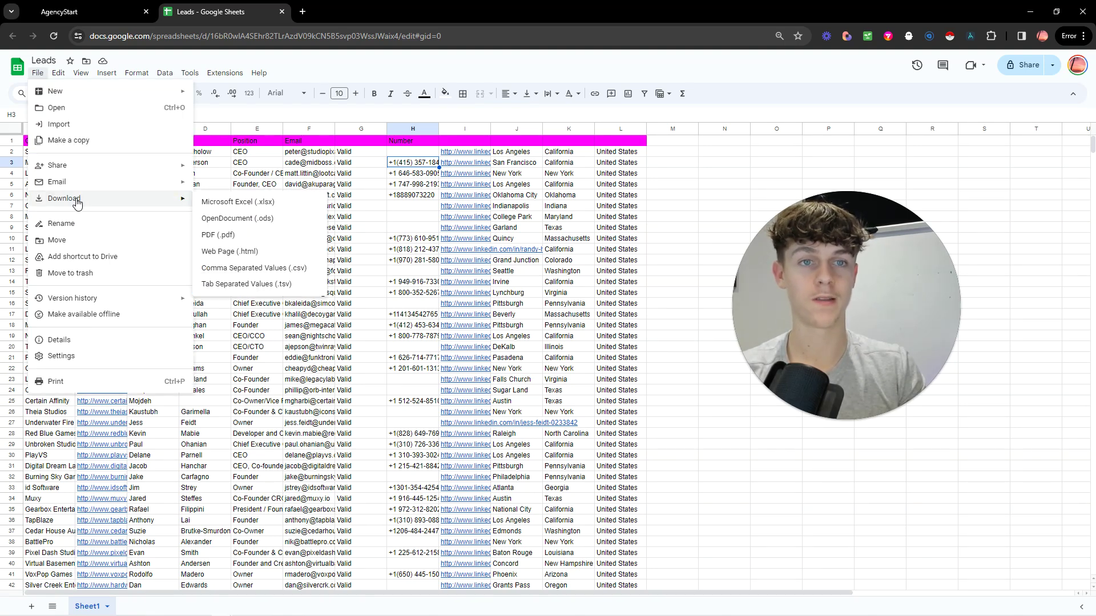
left_click(254, 268)
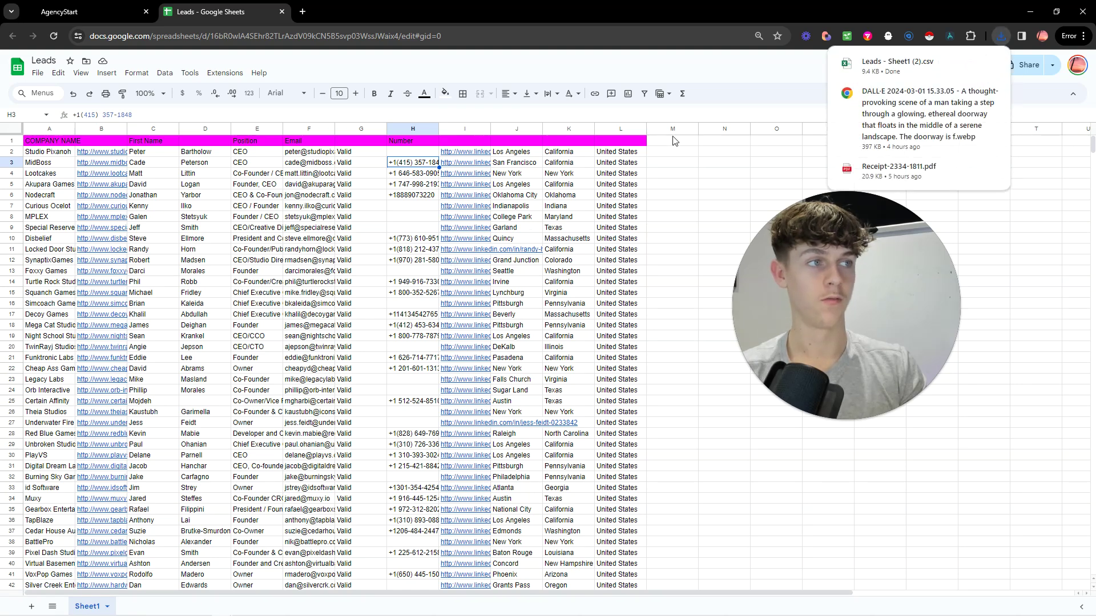
left_click(71, 12)
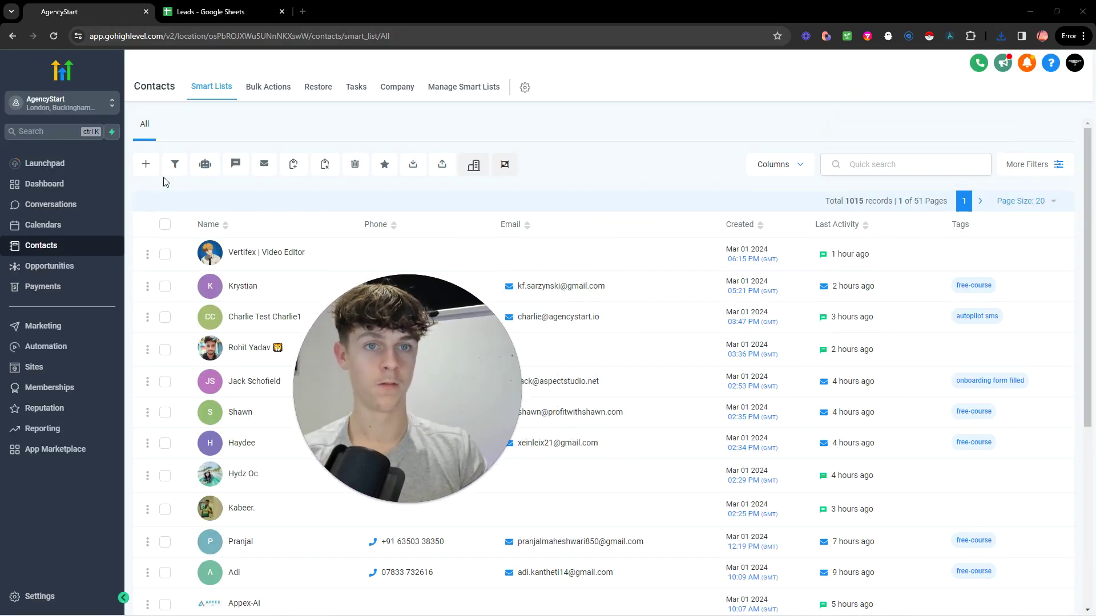
Step: Upload Leads - Sheet1 (2).csv as a contact import and continue to column mapping
left_click(443, 167)
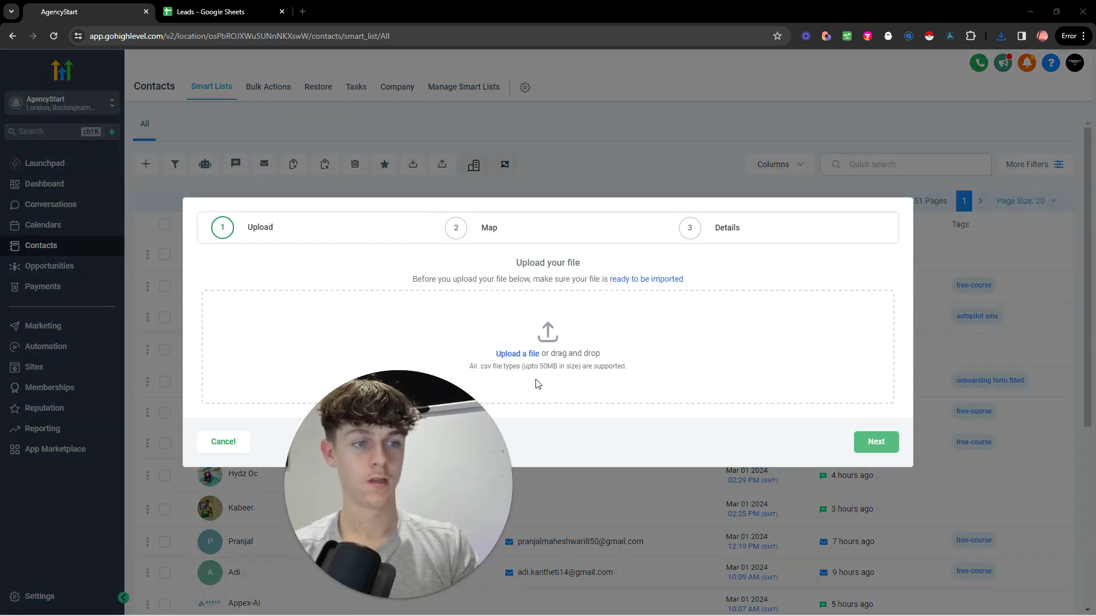
left_click(536, 355)
left_click(148, 95)
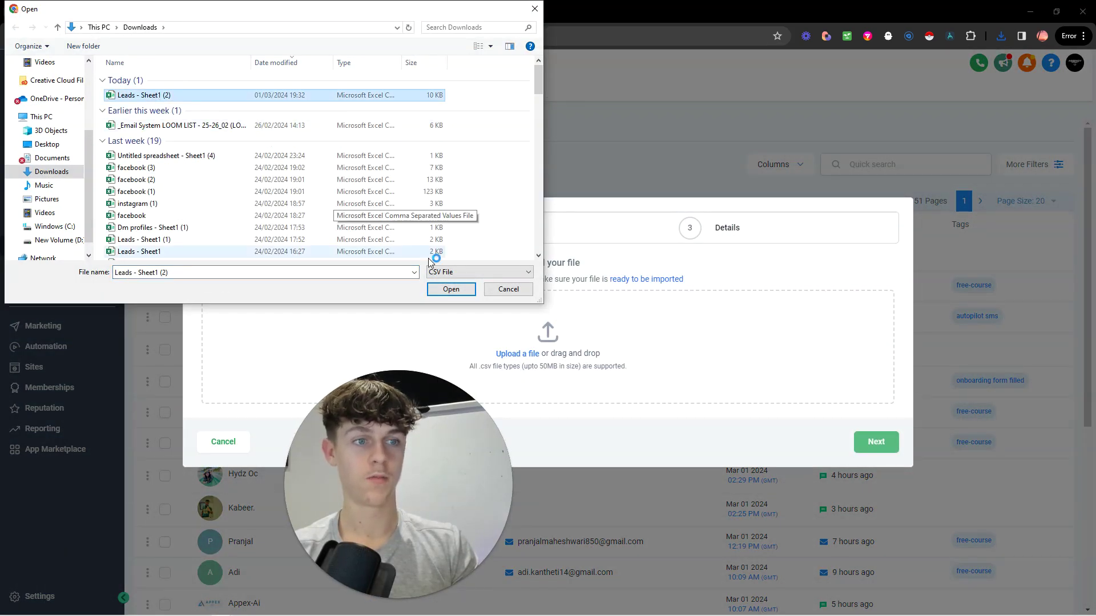
left_click(449, 289)
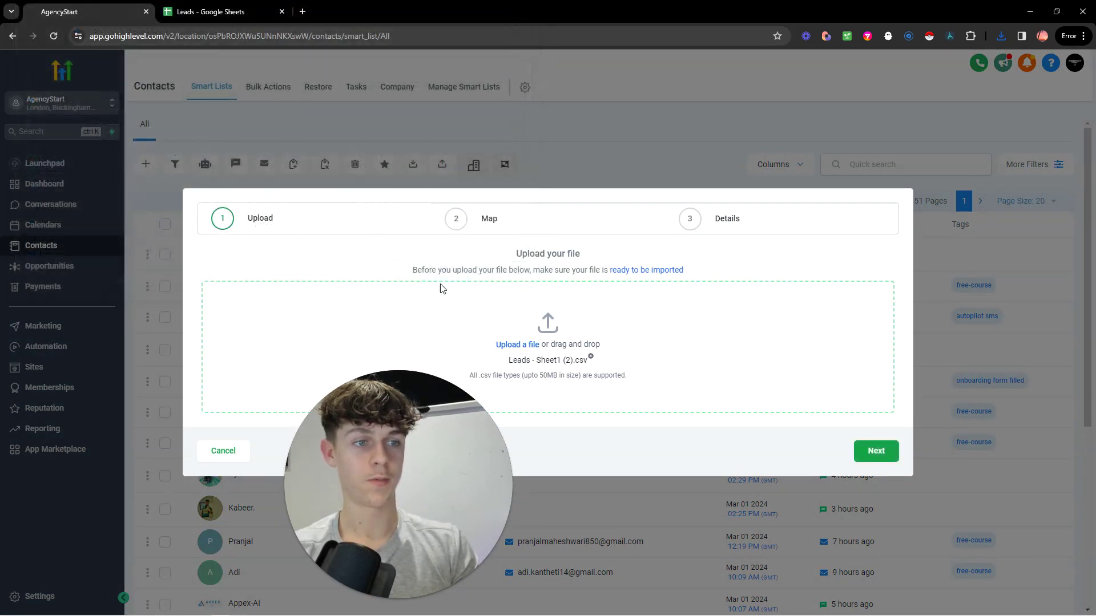
left_click(876, 451)
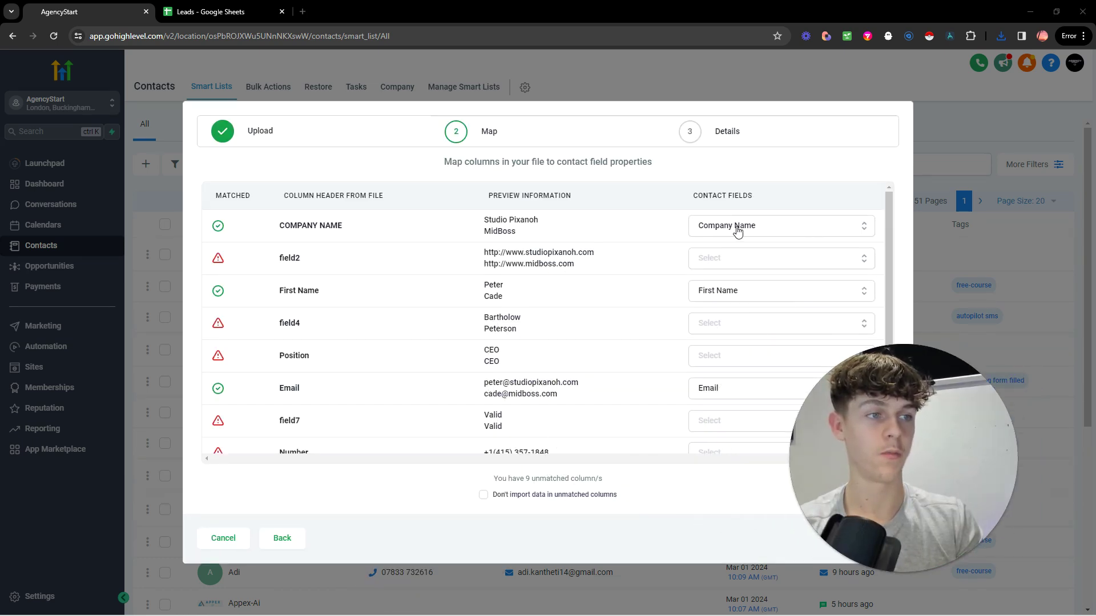
Step: Map the CSV's Number column to the Phone contact field
scroll(559, 299, "down", 3)
left_click(714, 311)
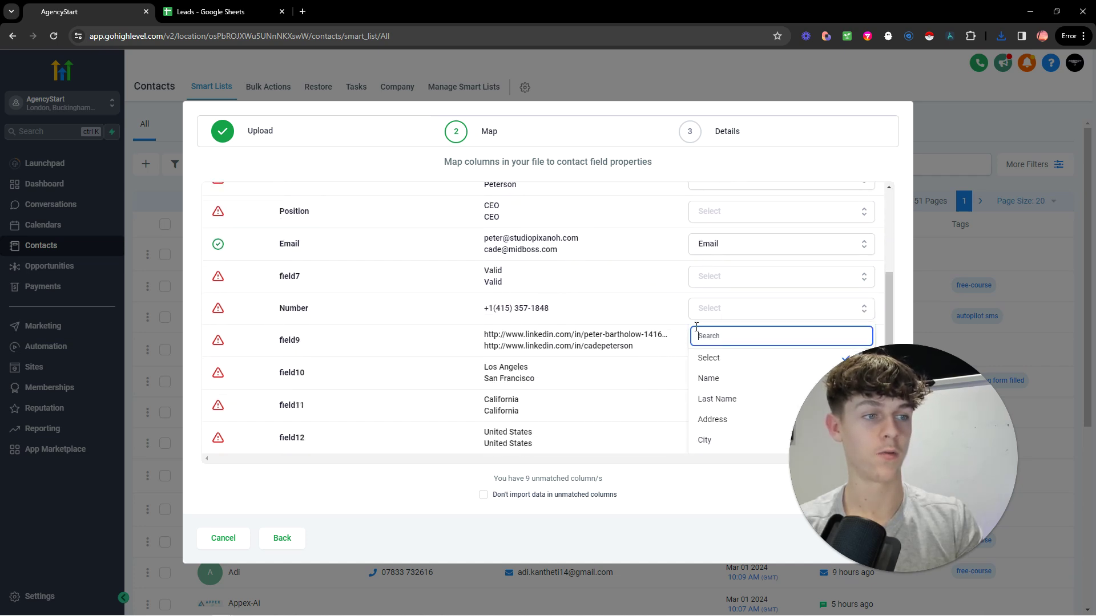
scroll(723, 413, "down", 3)
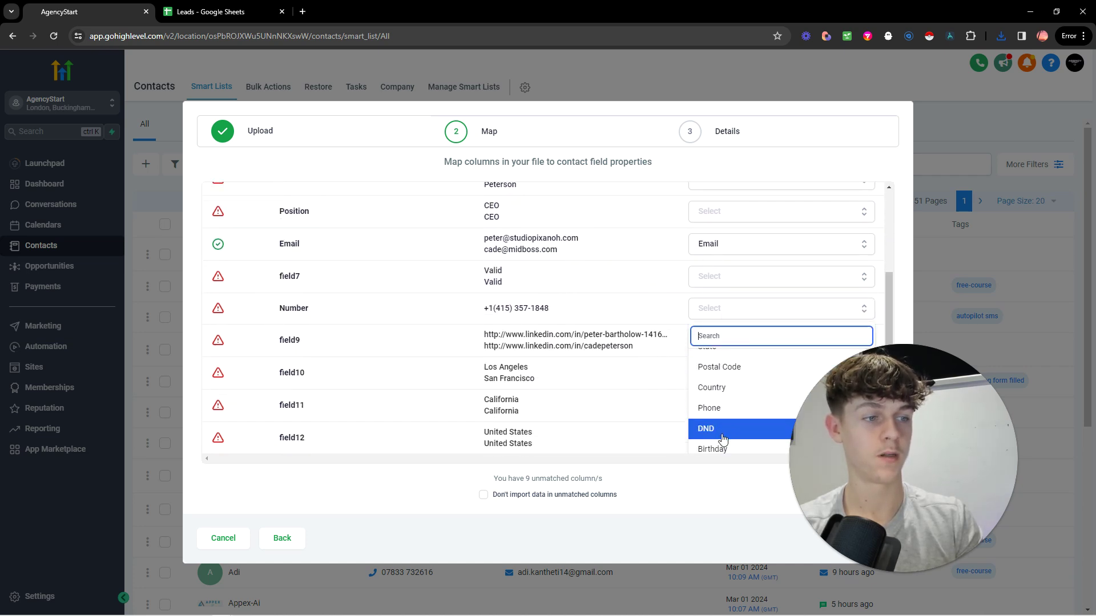
scroll(726, 374, "up", 2)
left_click(715, 403)
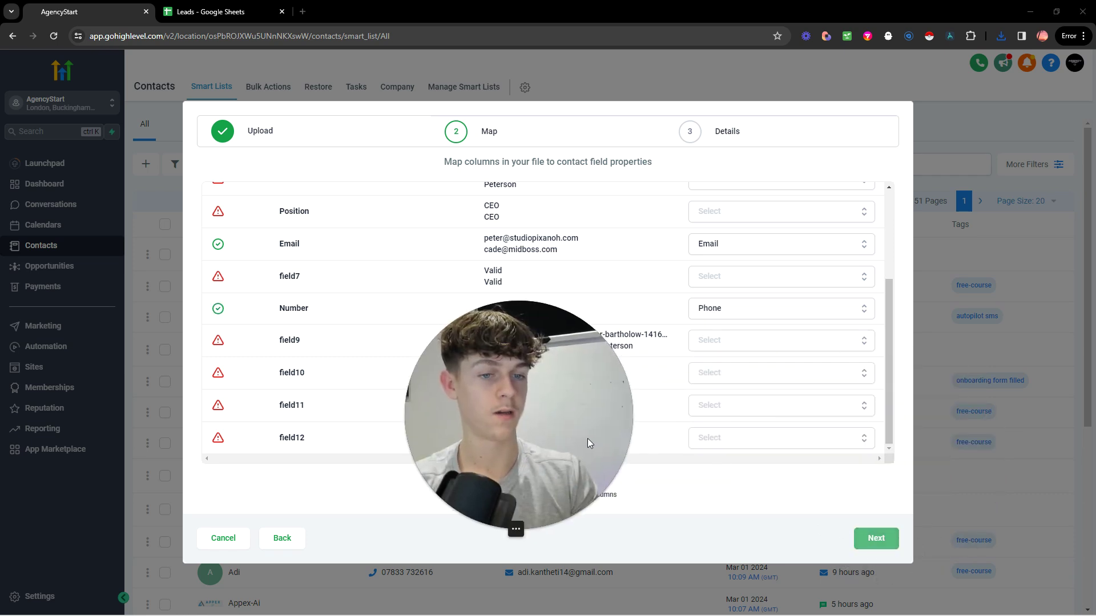
left_click(501, 531)
left_click_drag(468, 471, 997, 247)
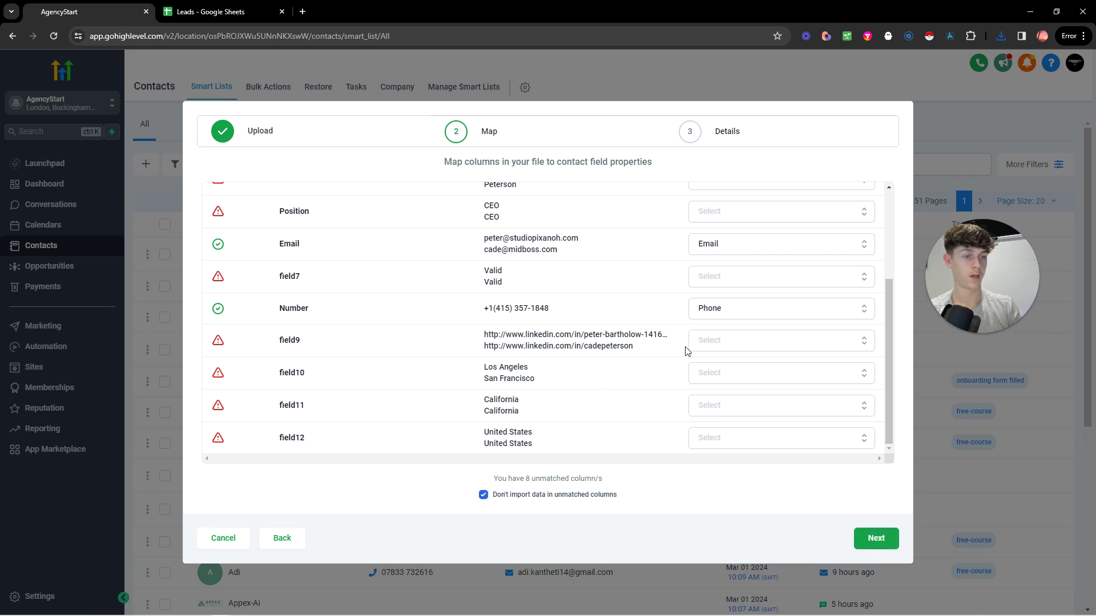
Step: Map field10 to City and continue to the Details step, skipping unmatched columns
left_click(725, 372)
scroll(736, 436, "down", 2)
scroll(730, 445, "up", 1)
left_click(728, 447)
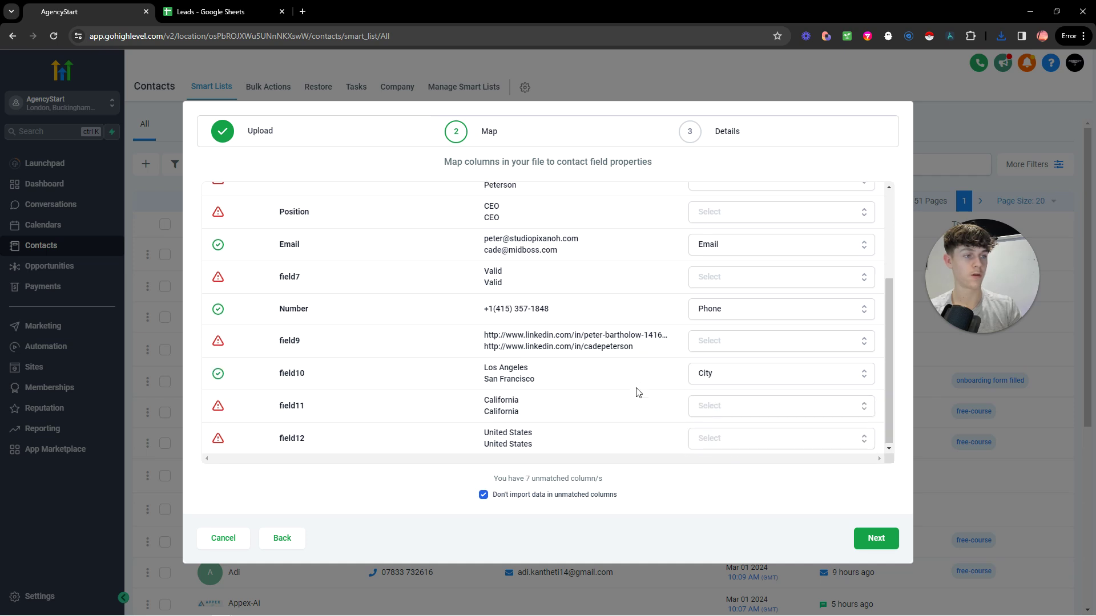
scroll(634, 382, "up", 3)
scroll(647, 334, "down", 2)
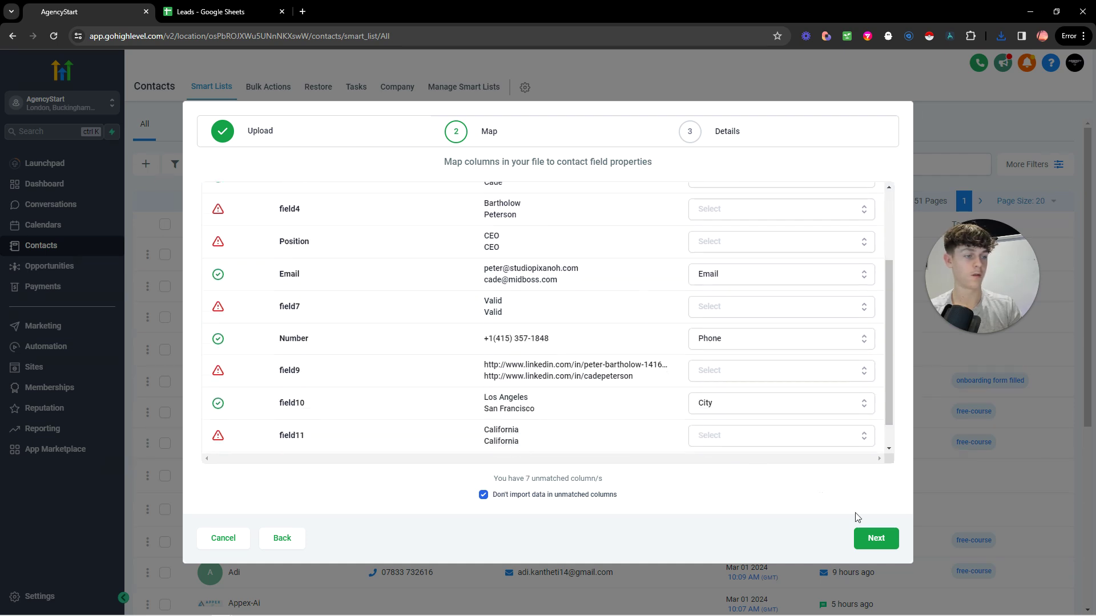
left_click(874, 538)
Step: Tag the import 'cold leads v2', submit it, and check its Bulk Actions progress
left_click(237, 366)
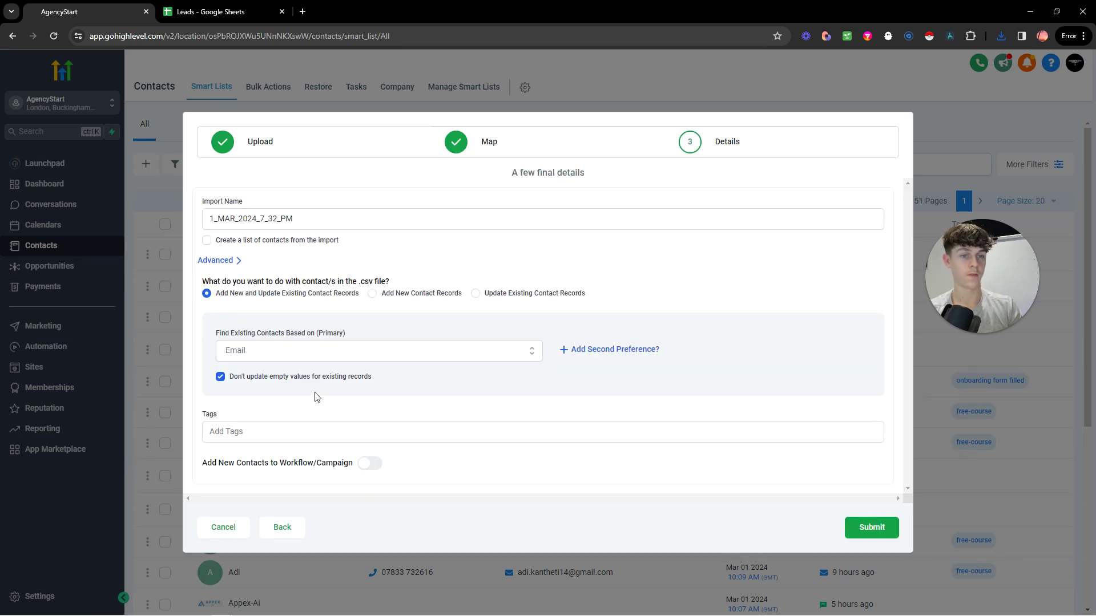
left_click(268, 436)
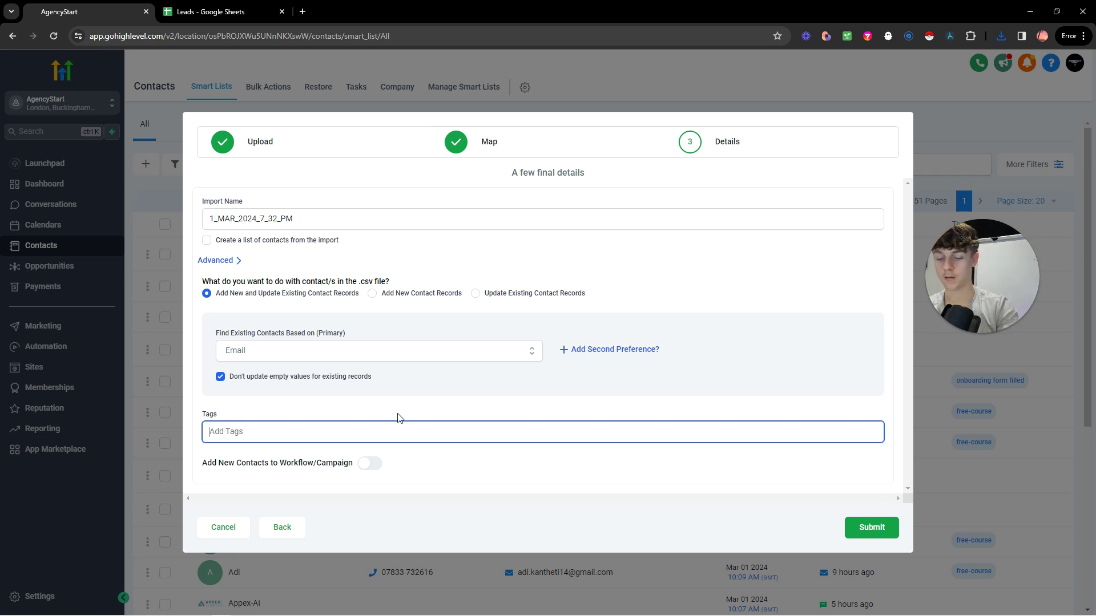
type("cold leads ")
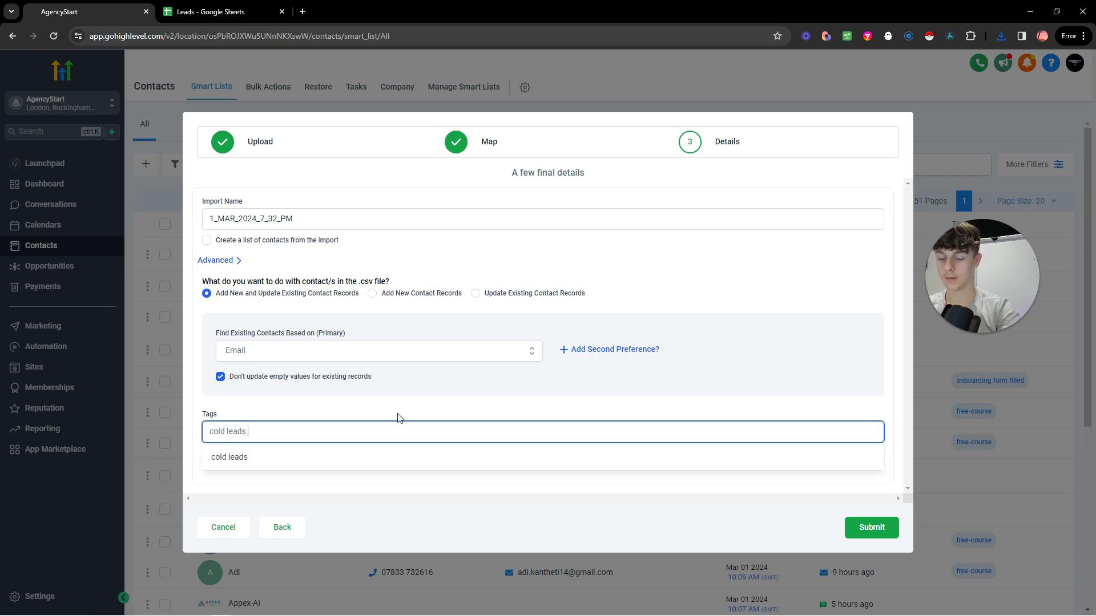
type("v2")
left_click(275, 453)
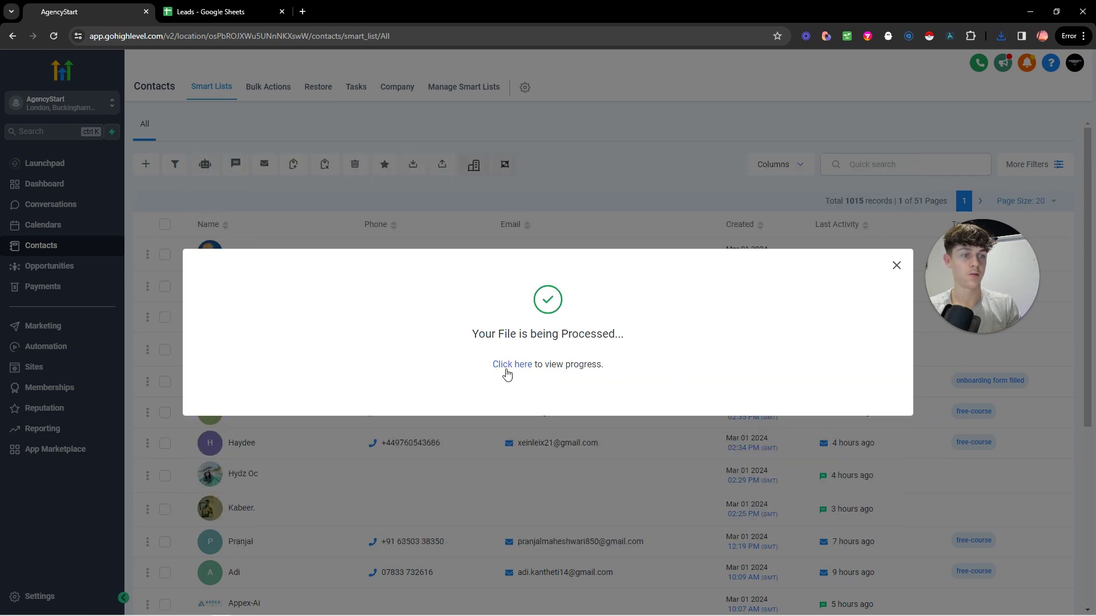
left_click(506, 366)
left_click_drag(959, 279, 916, 331)
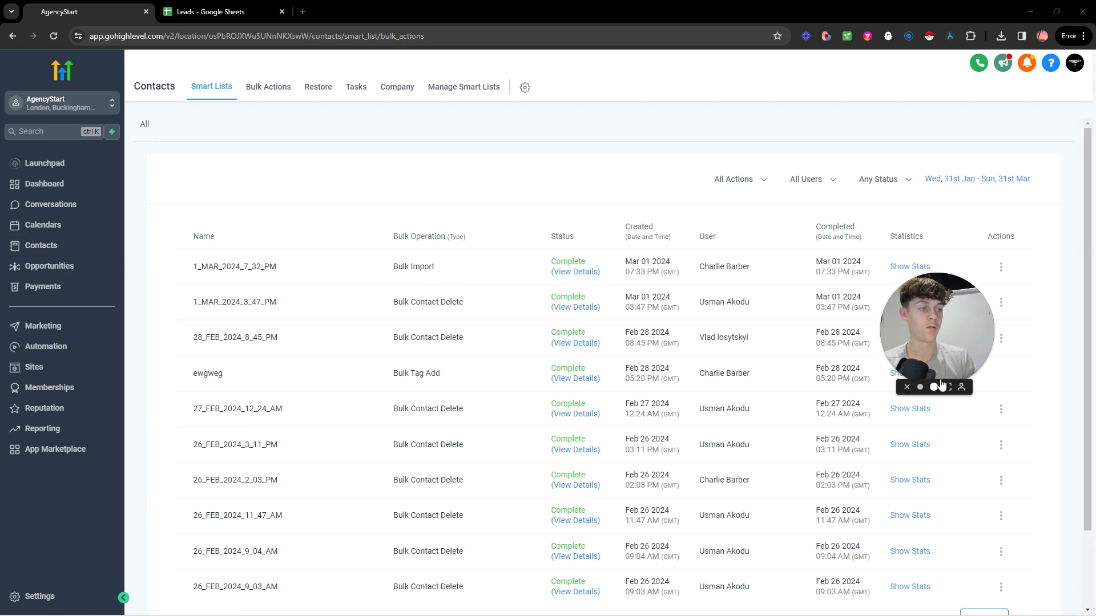
left_click_drag(943, 383, 604, 391)
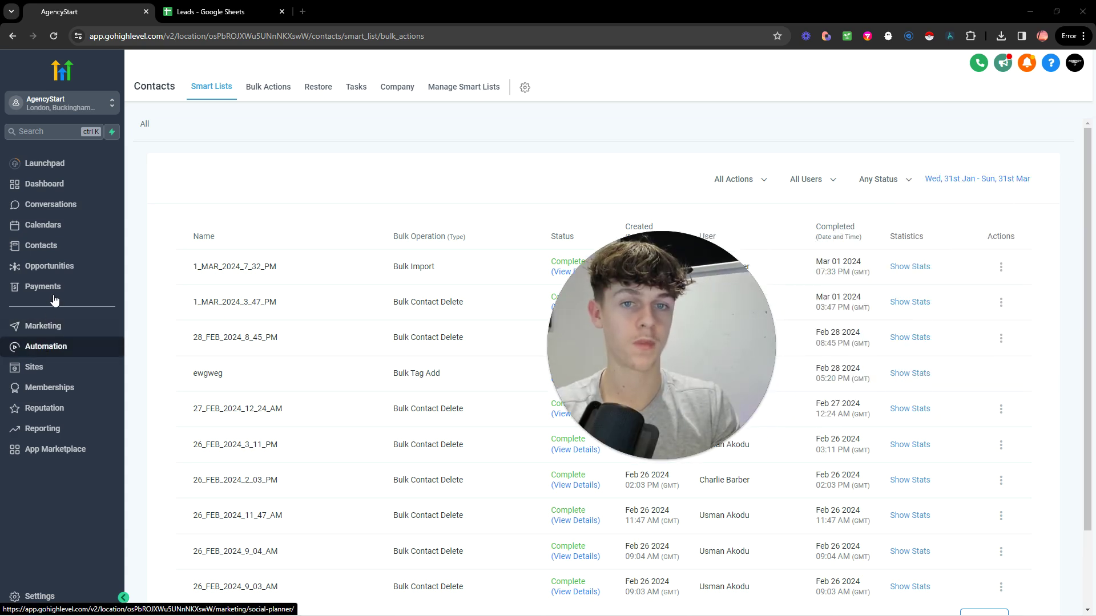
Step: Filter the contacts list by tag 'cold leads v2', leaving 49 matching records
left_click(72, 245)
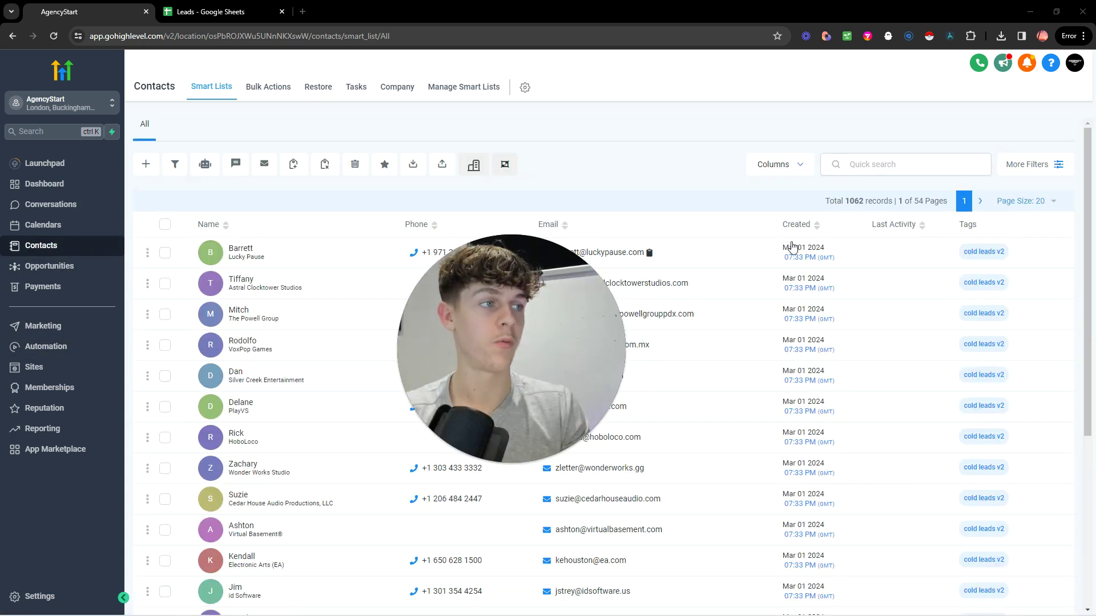
left_click(1026, 165)
left_click(947, 420)
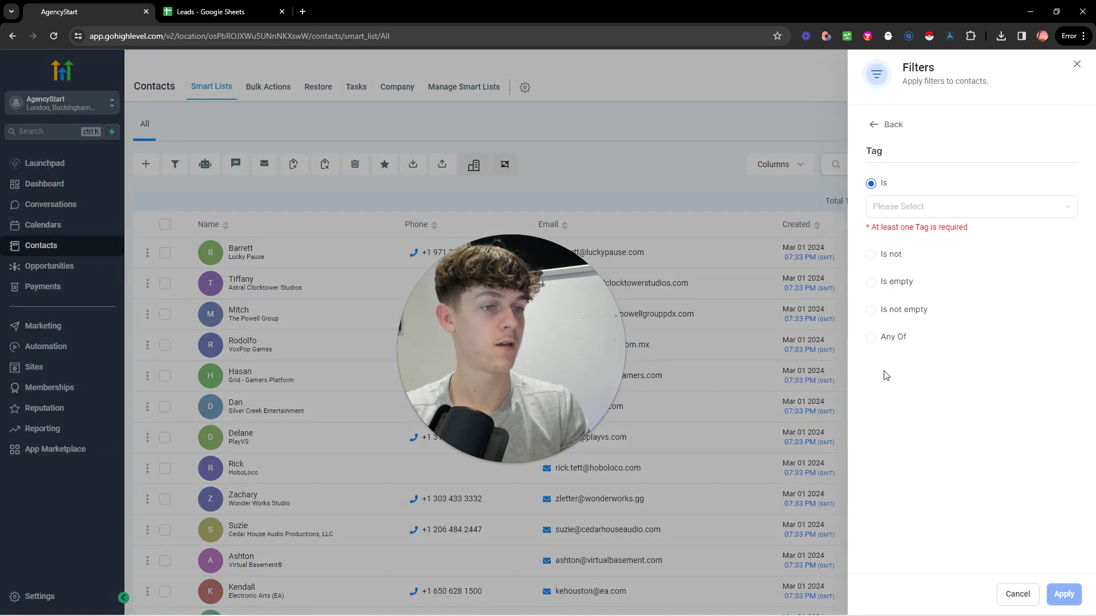
left_click(905, 209)
scroll(941, 285, "down", 1)
scroll(934, 291, "down", 1)
left_click(919, 257)
left_click(982, 474)
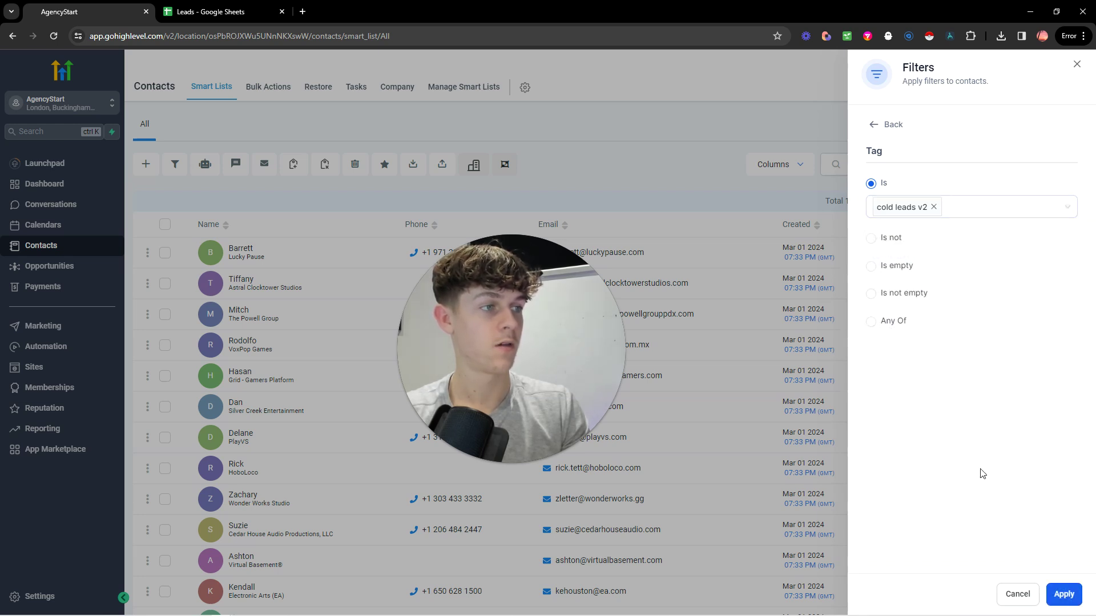
left_click(1063, 594)
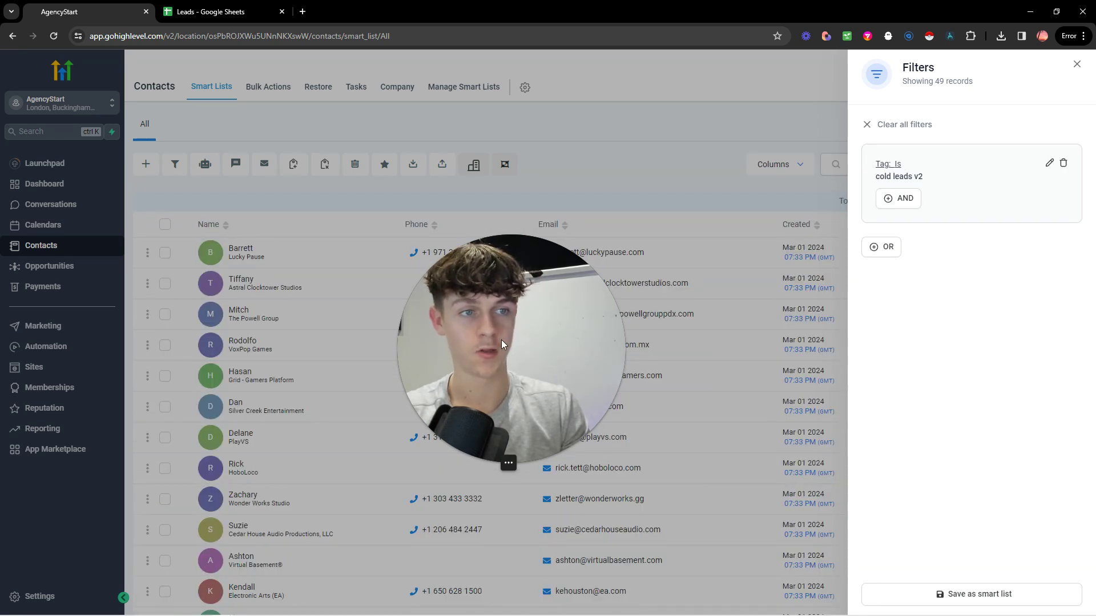
left_click(685, 234)
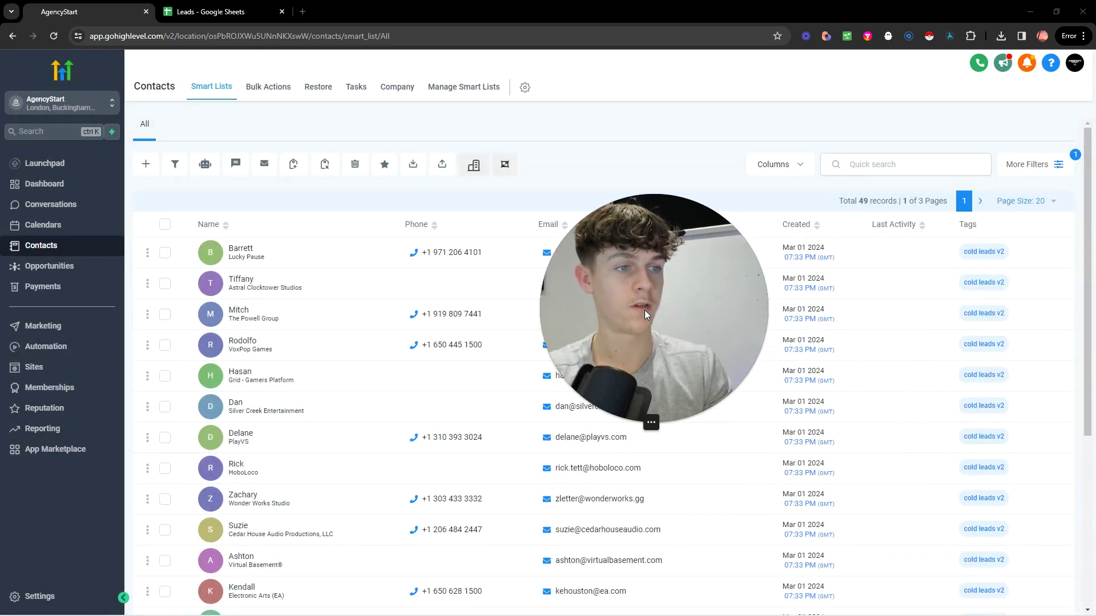
left_click_drag(641, 332, 655, 137)
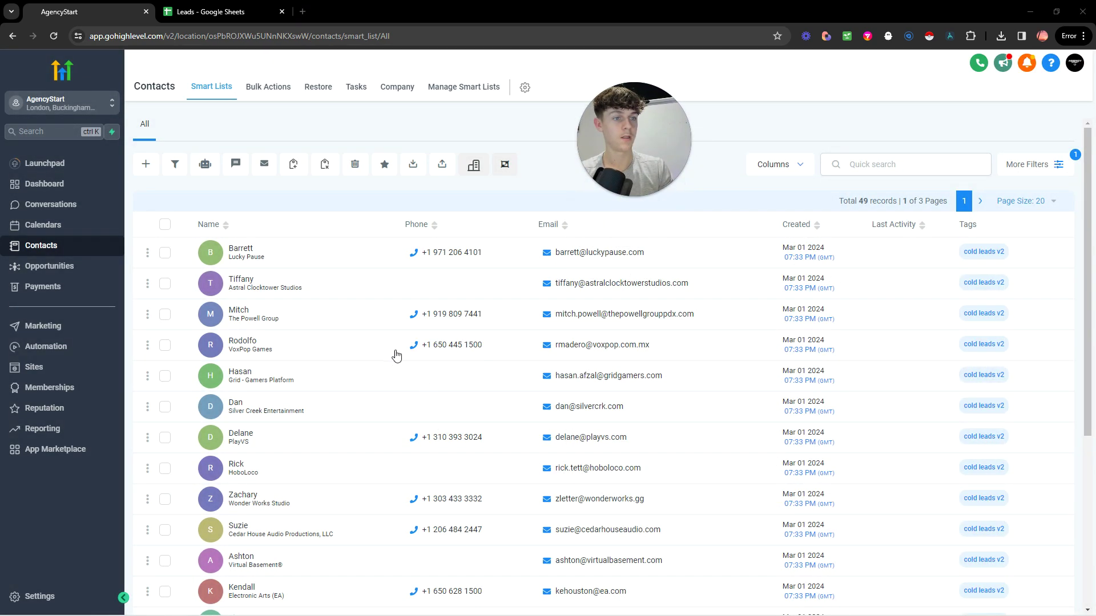
scroll(398, 365, "down", 5)
scroll(403, 392, "up", 5)
Step: Paste a lead's phone number into the dialer and select all 49 filtered records
left_click(978, 62)
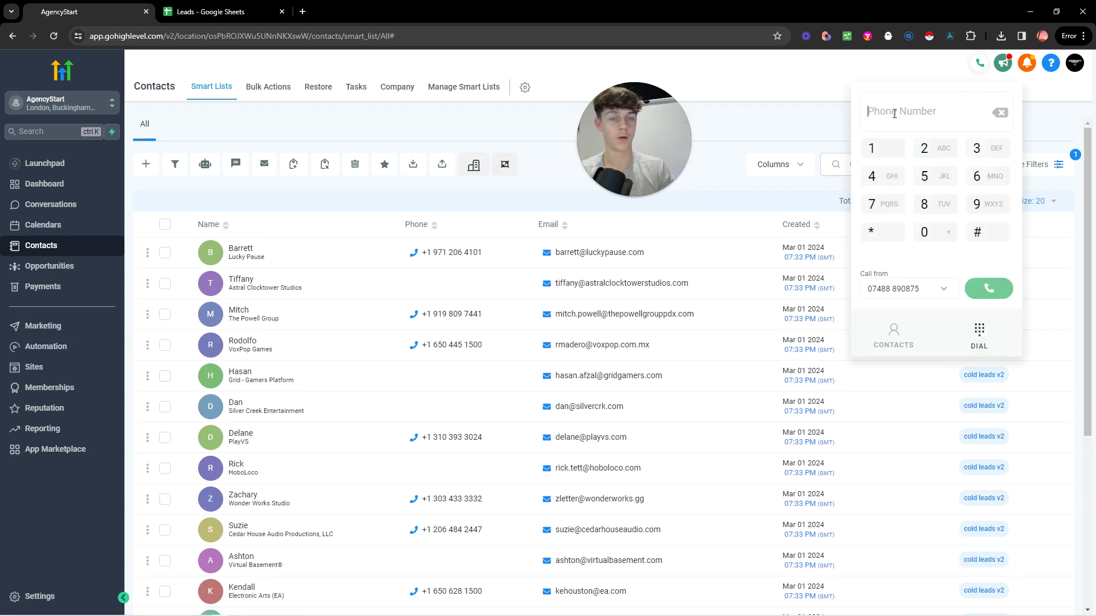
key("ctrl+v")
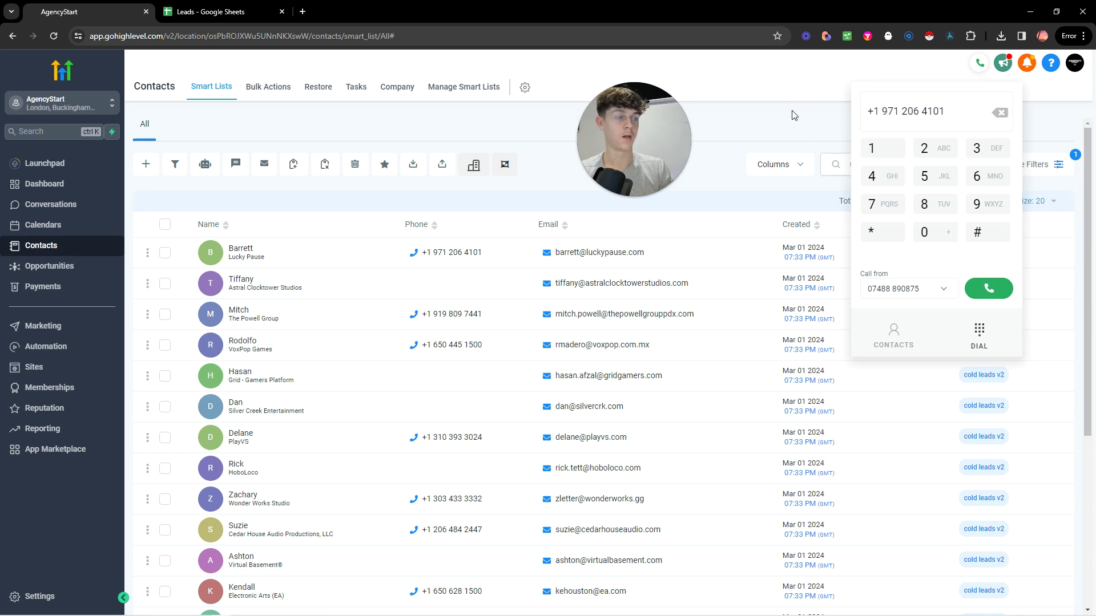
key("BackSpace")
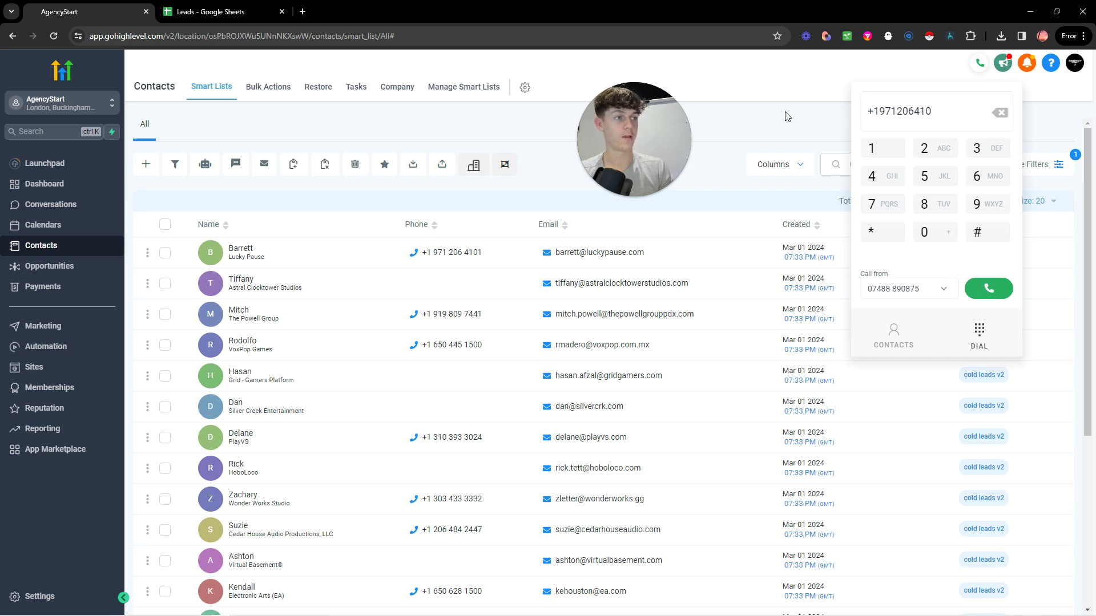
left_click(164, 224)
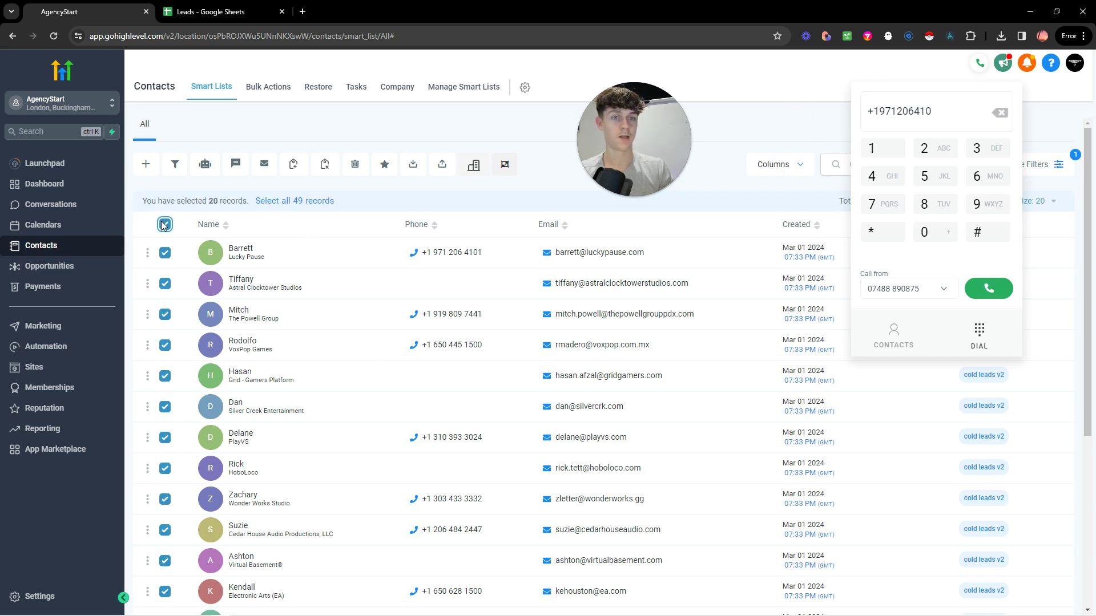
left_click(293, 203)
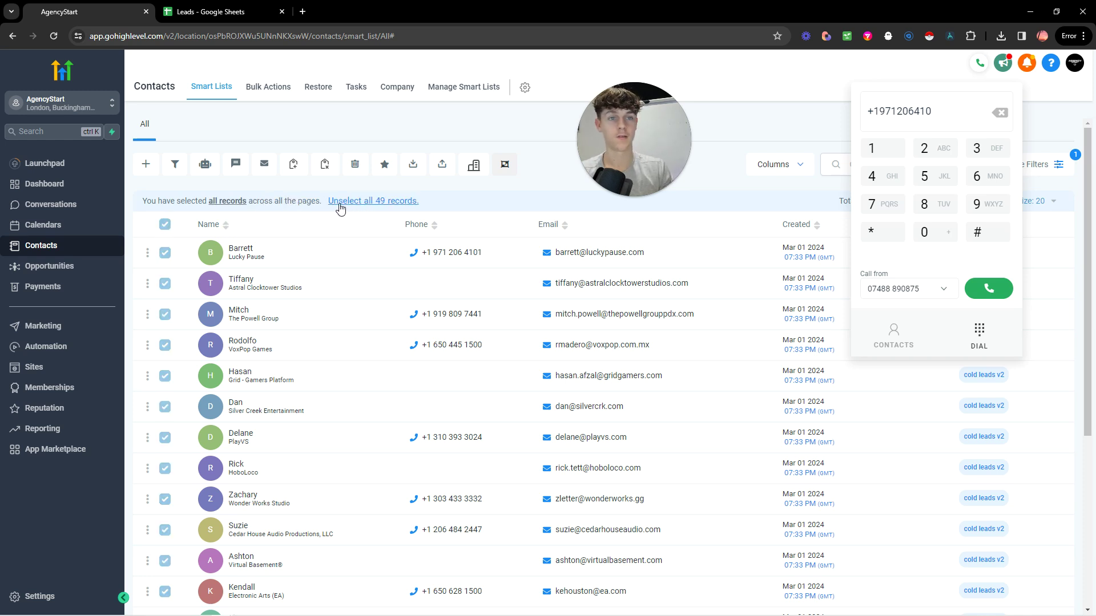
Step: Start bulk-adding the selected contacts to a workflow and browse the available workflows
left_click(204, 166)
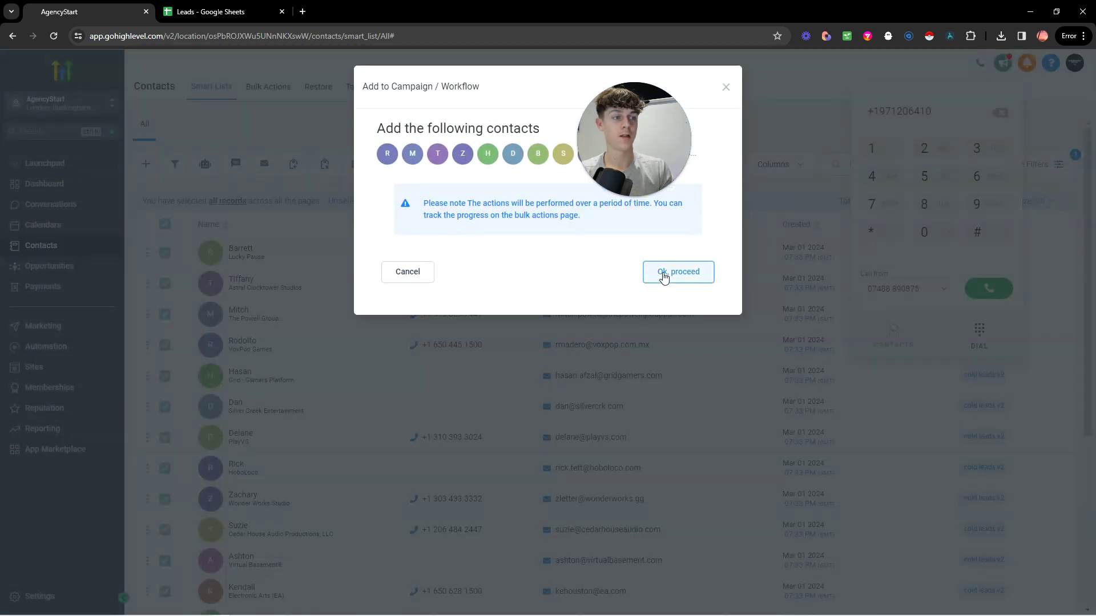
left_click(659, 273)
left_click(413, 206)
scroll(444, 320, "down", 5)
scroll(445, 323, "down", 3)
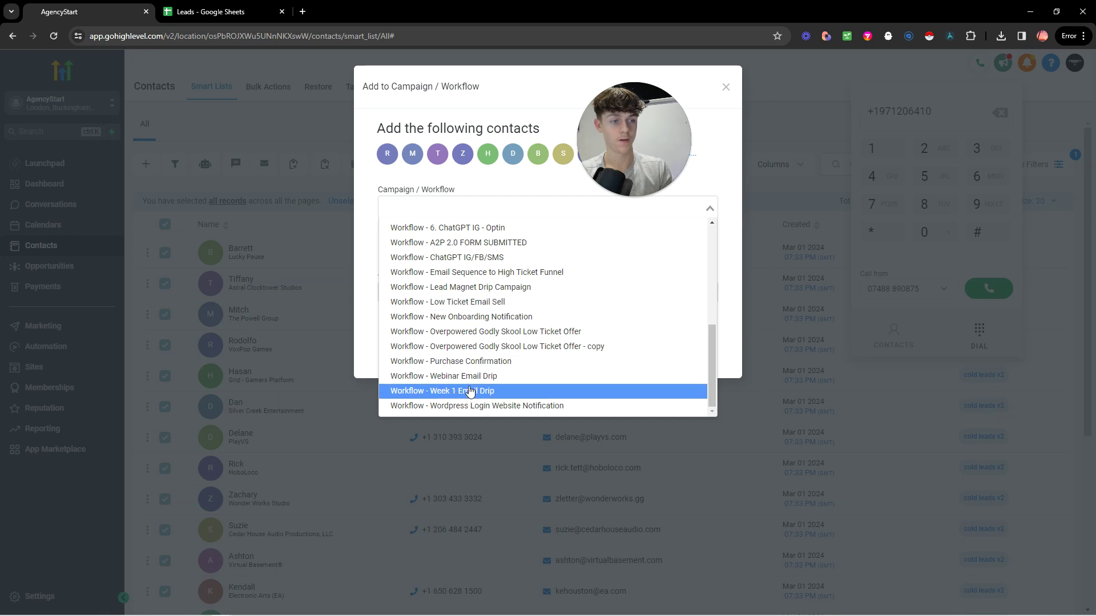
scroll(477, 351, "up", 3)
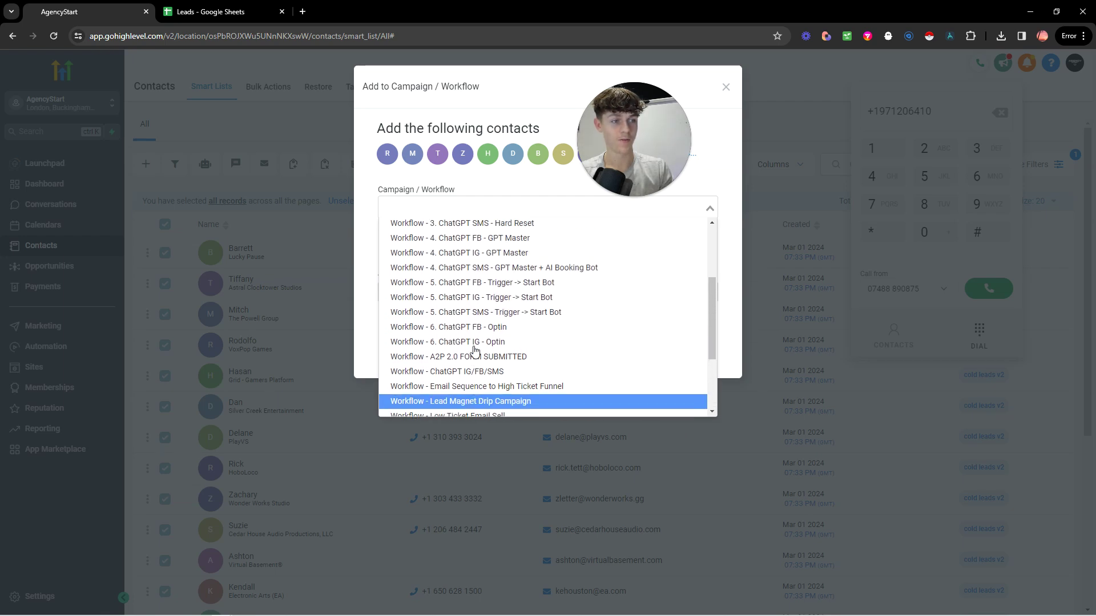
scroll(476, 357, "up", 2)
scroll(479, 348, "down", 3)
scroll(485, 354, "down", 1)
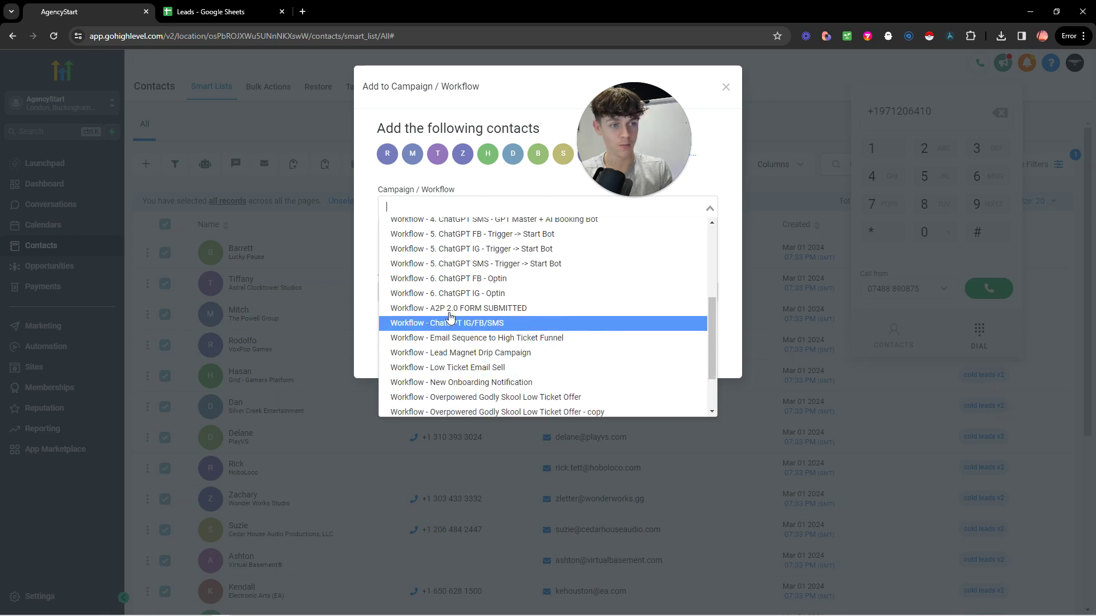
scroll(445, 342, "down", 1)
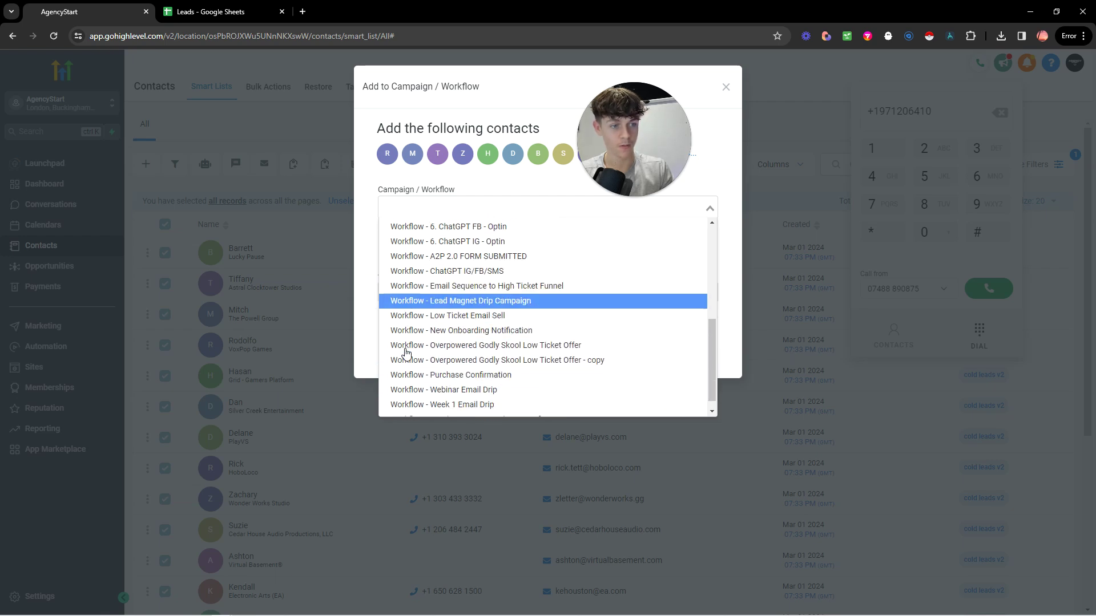
Step: Close the enrollment form and dialer, then open The Automated Outreach Strategy from workflows page 3
left_click(283, 118)
left_click(55, 351)
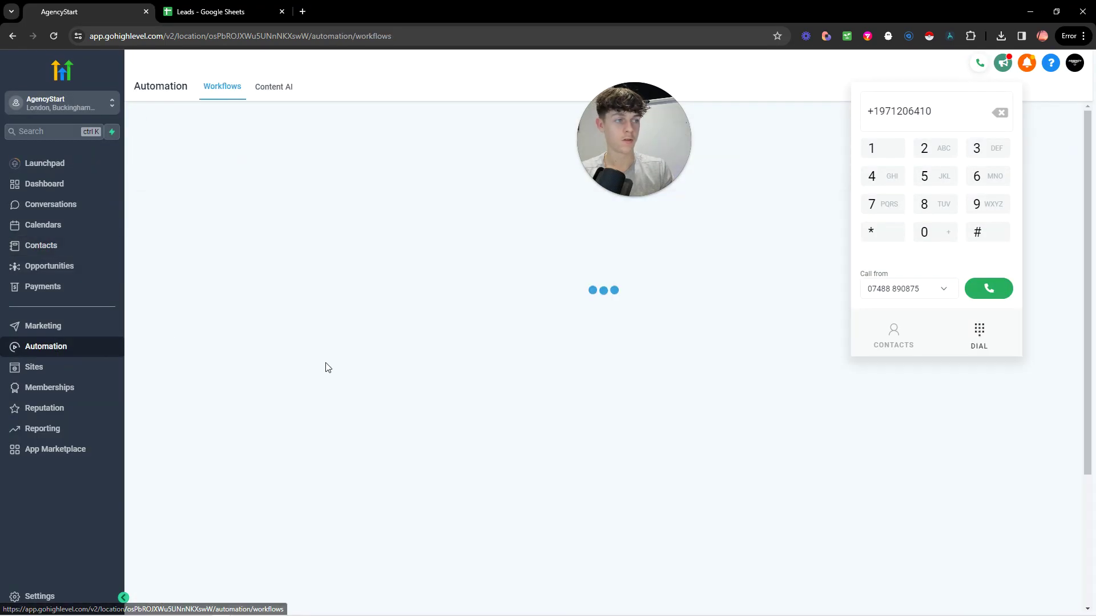
key("BackSpace")
key("BackSpace")
left_click(978, 62)
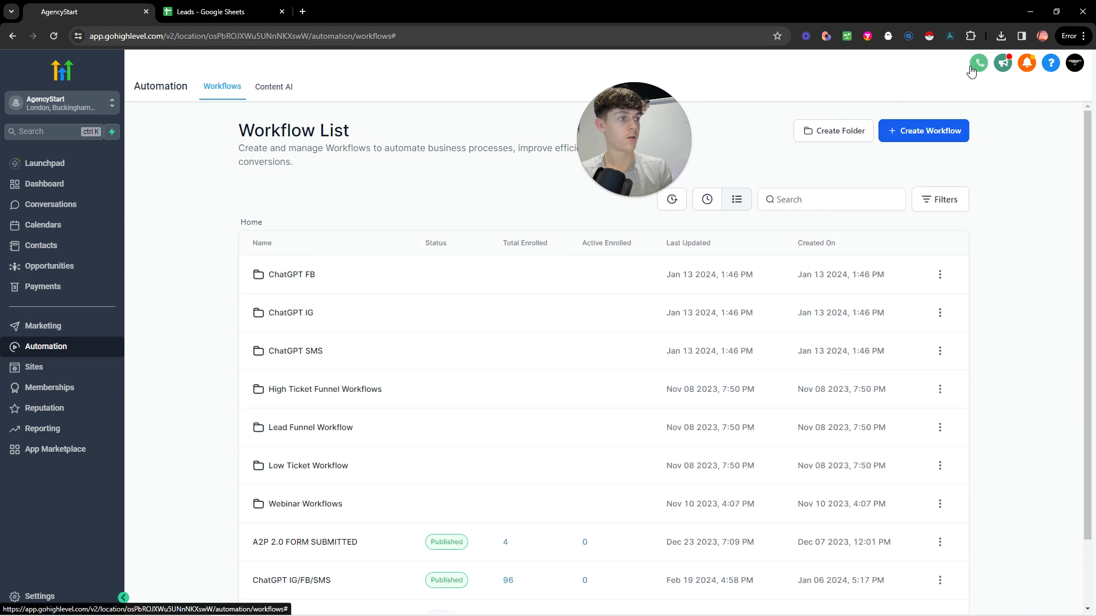
scroll(437, 329, "down", 2)
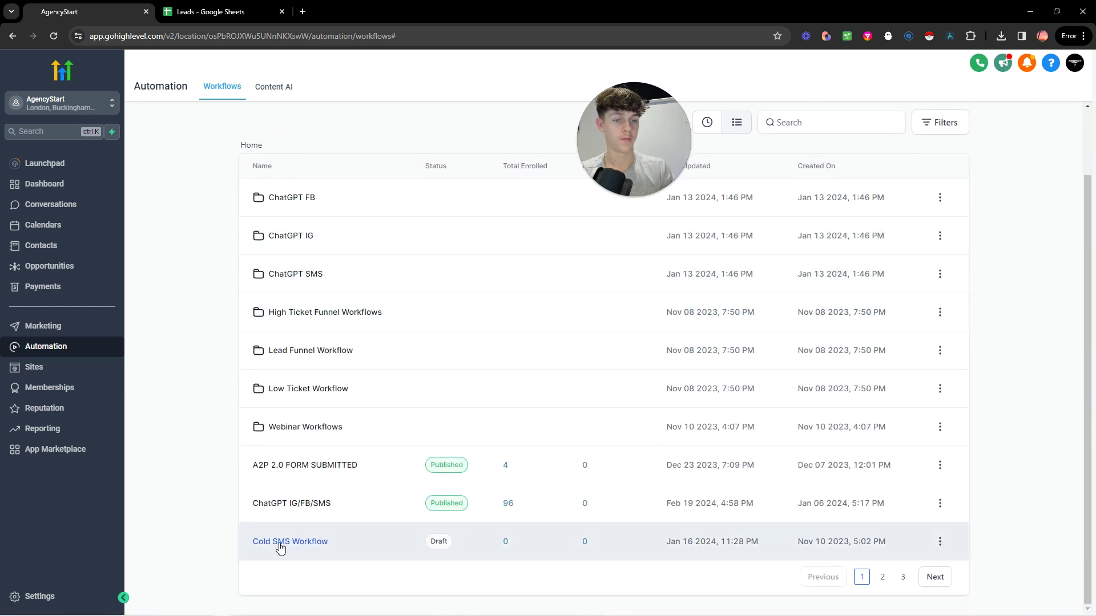
left_click(903, 577)
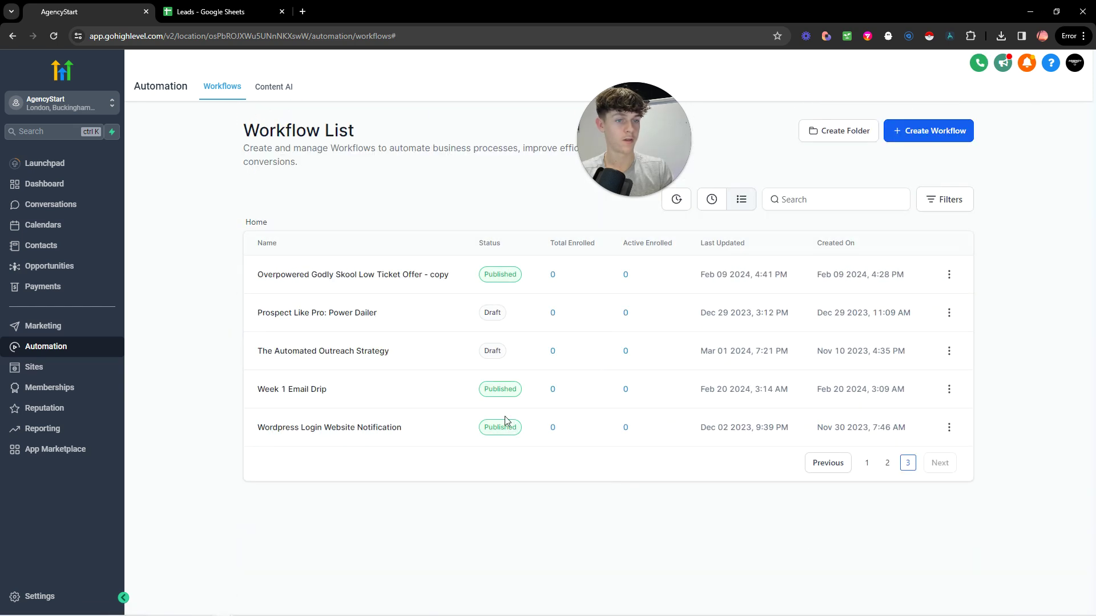
left_click(323, 352)
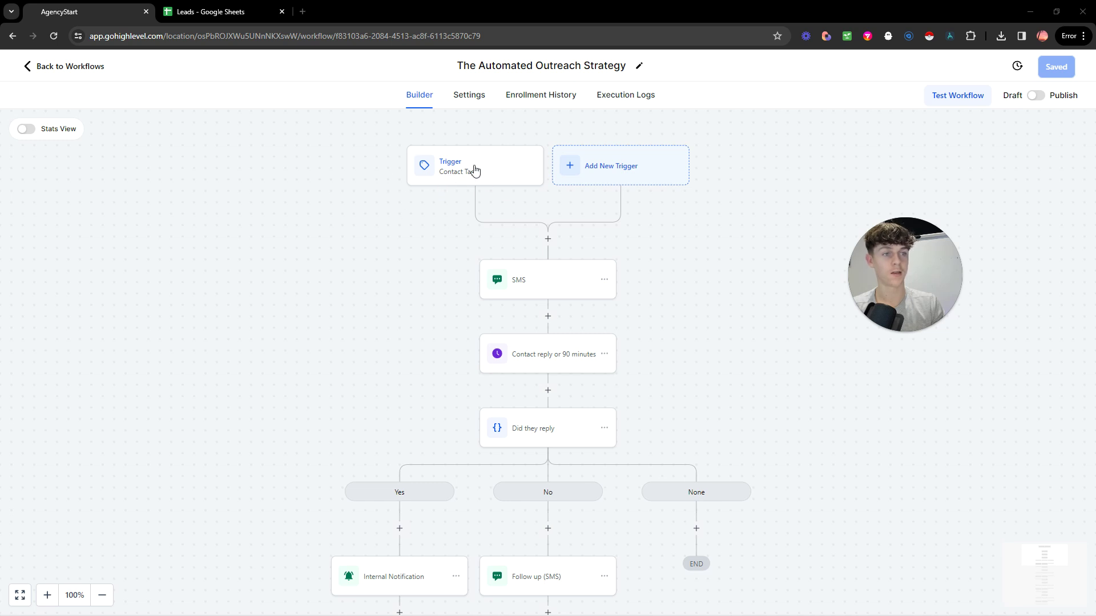
left_click(524, 290)
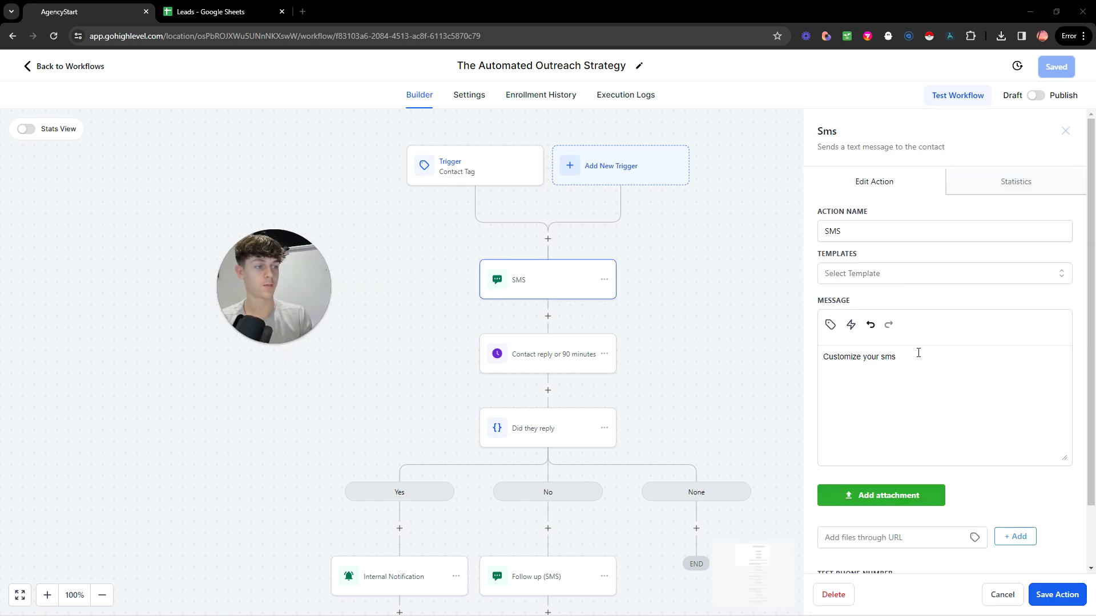
left_click(1006, 593)
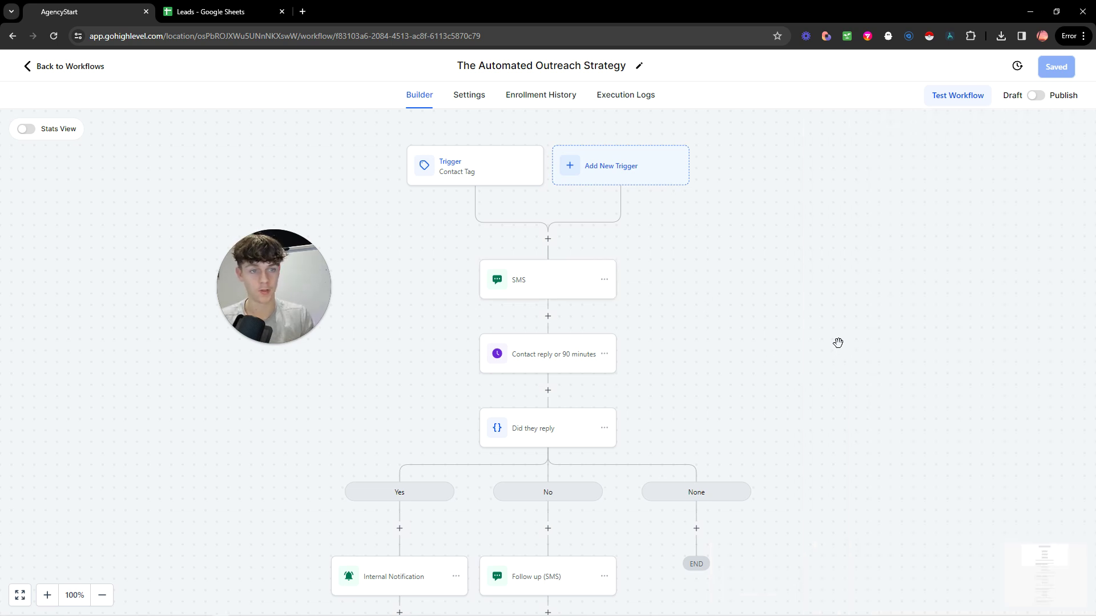
scroll(606, 476, "down", 5)
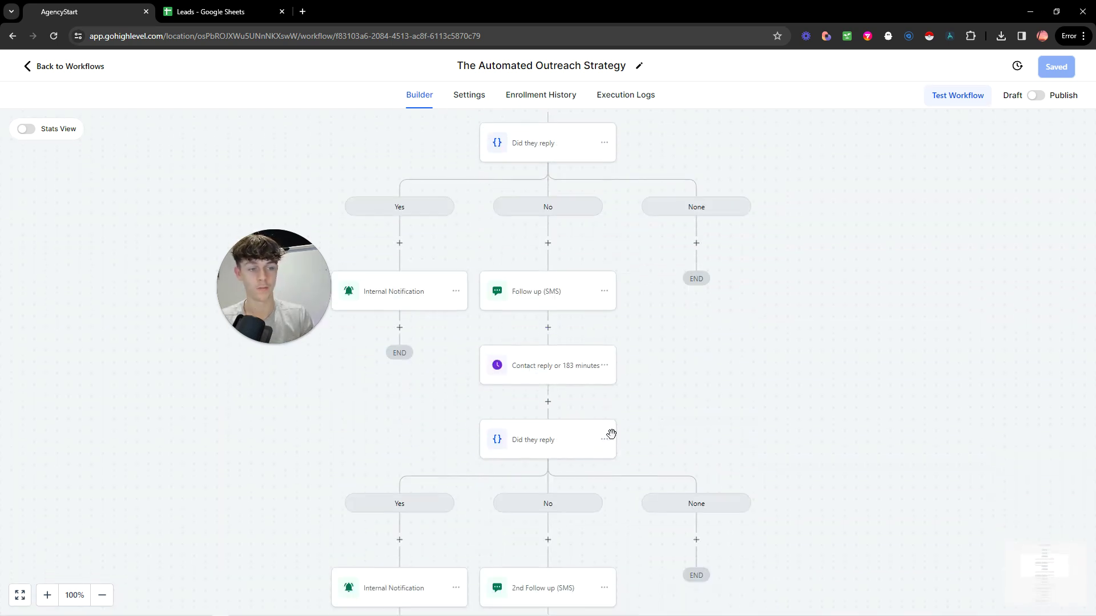
scroll(542, 505, "down", 2)
scroll(631, 514, "up", 6)
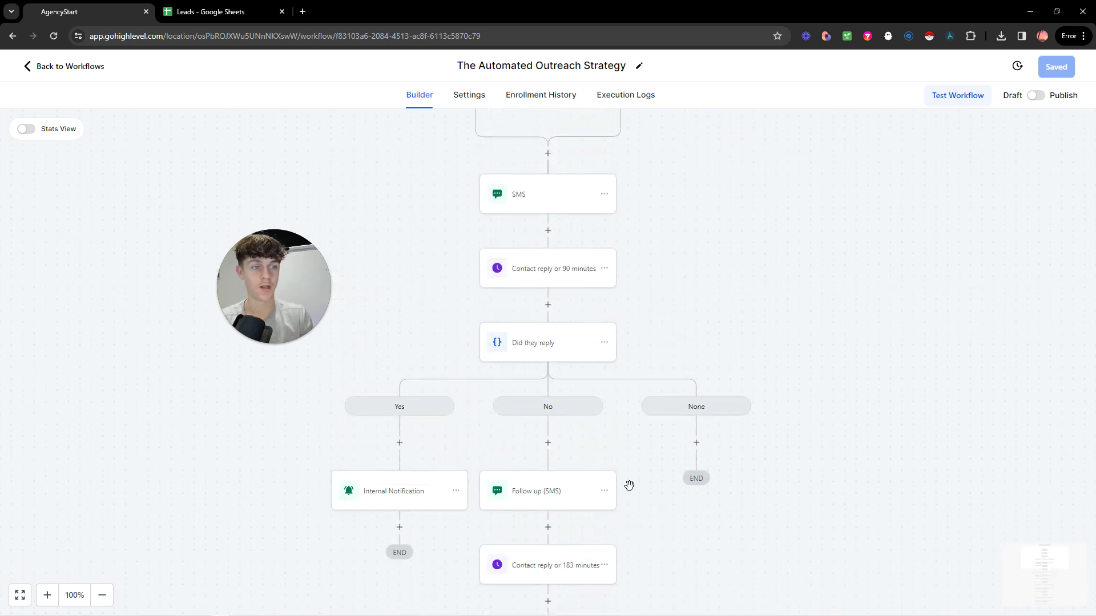
scroll(724, 487, "up", 2)
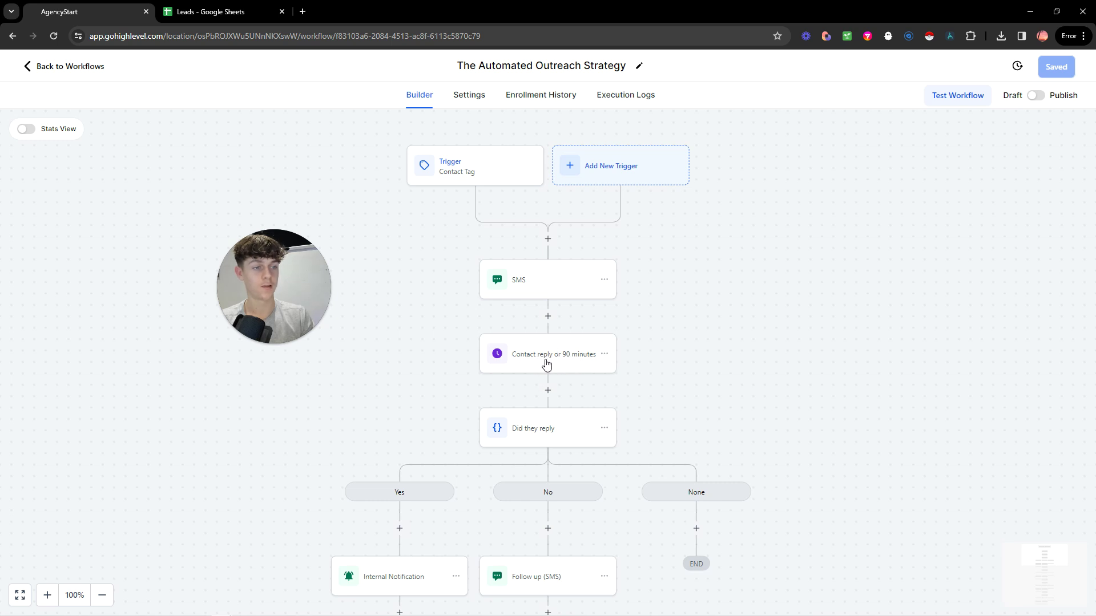
Step: Set the first wait step's timeout to 24 hours and save the workflow
left_click(548, 359)
left_click(721, 394)
left_click(714, 439)
left_click_drag(625, 390, 527, 389)
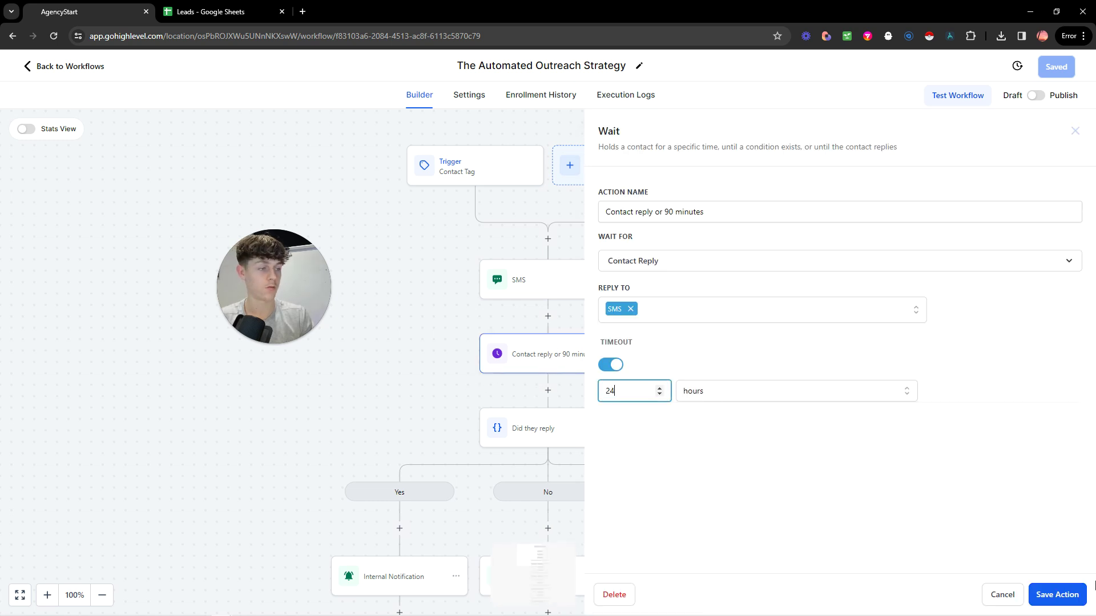
left_click(1056, 595)
left_click(1056, 67)
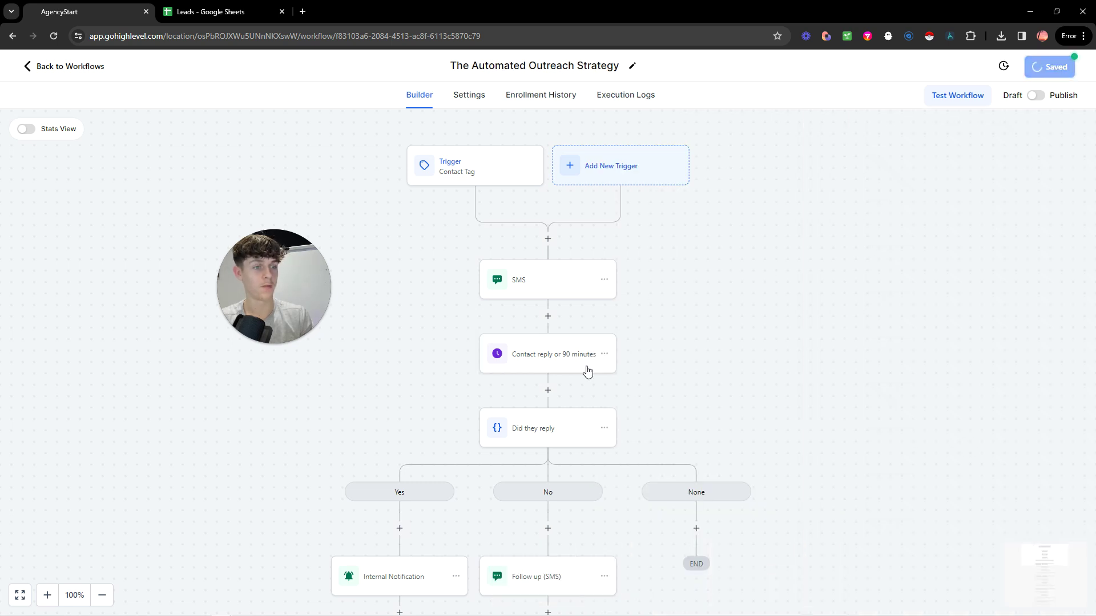
Step: Review the Follow up (SMS) step, then return to the Workflow List
scroll(531, 431, "down", 2)
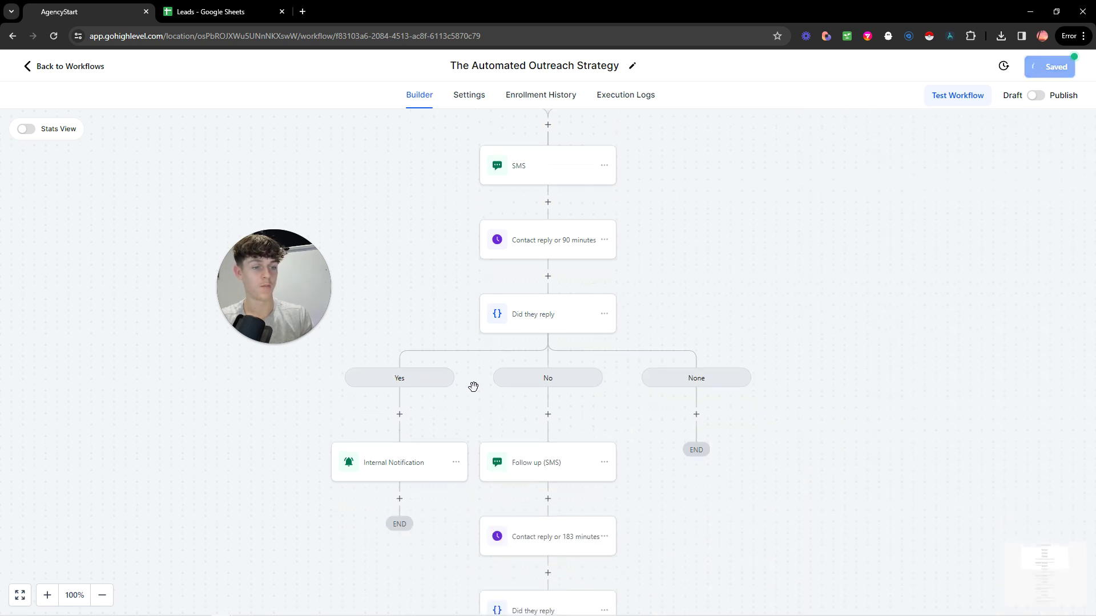
left_click(538, 462)
left_click(729, 435)
scroll(452, 386, "down", 4)
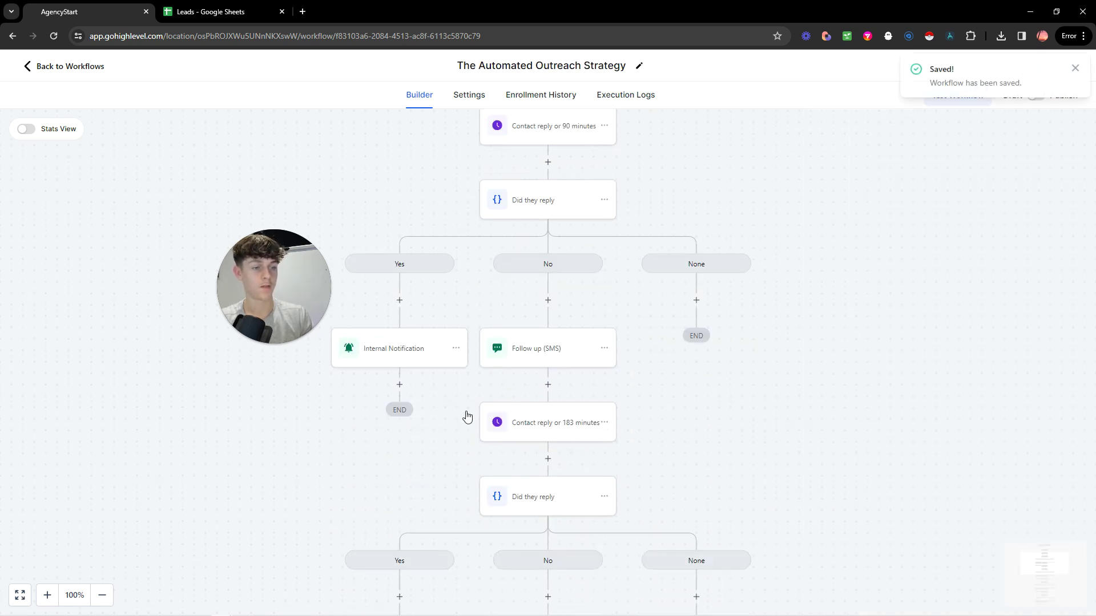
scroll(502, 428, "down", 2)
scroll(514, 399, "down", 2)
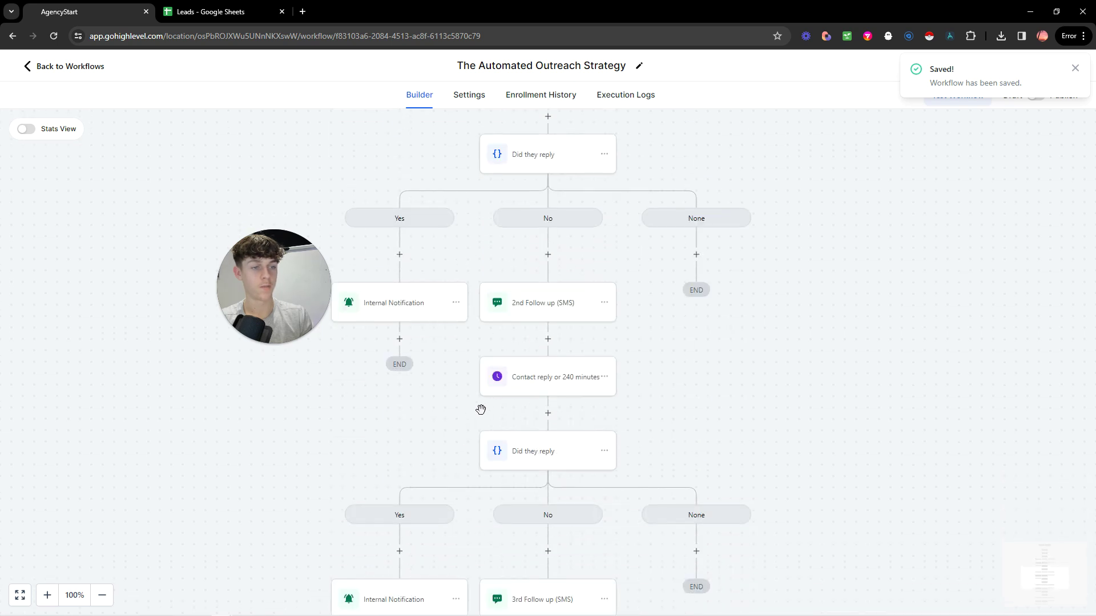
scroll(559, 414, "up", 10)
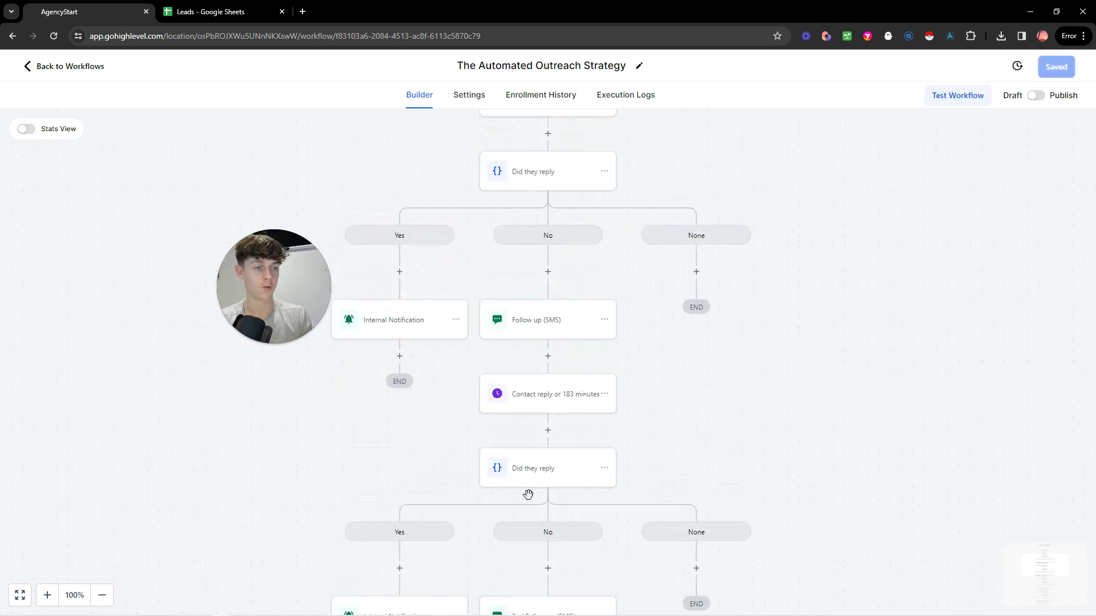
scroll(527, 514, "up", 3)
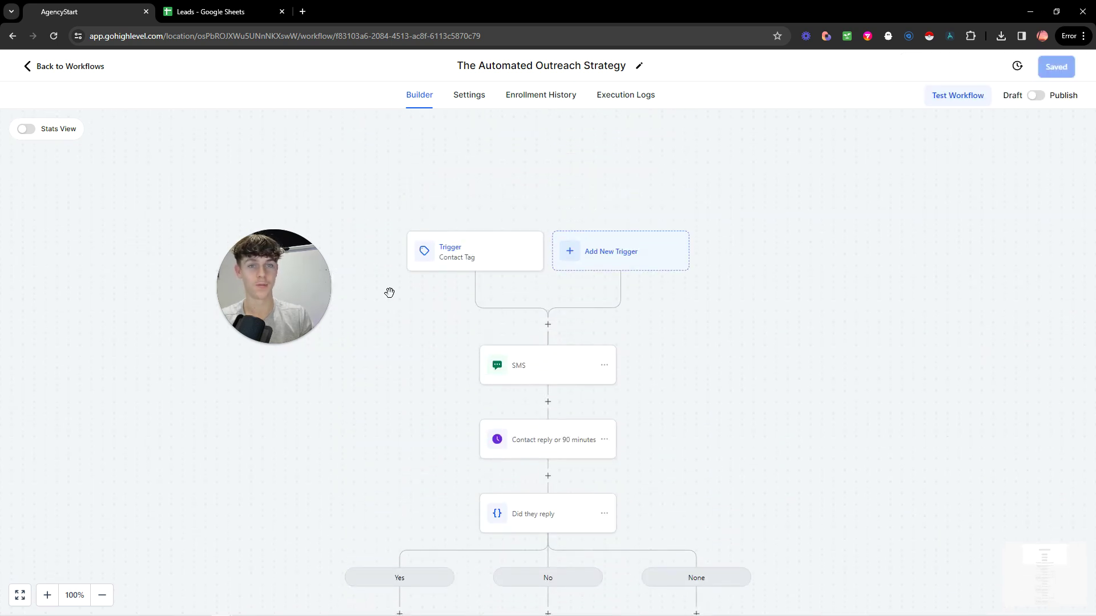
left_click(50, 78)
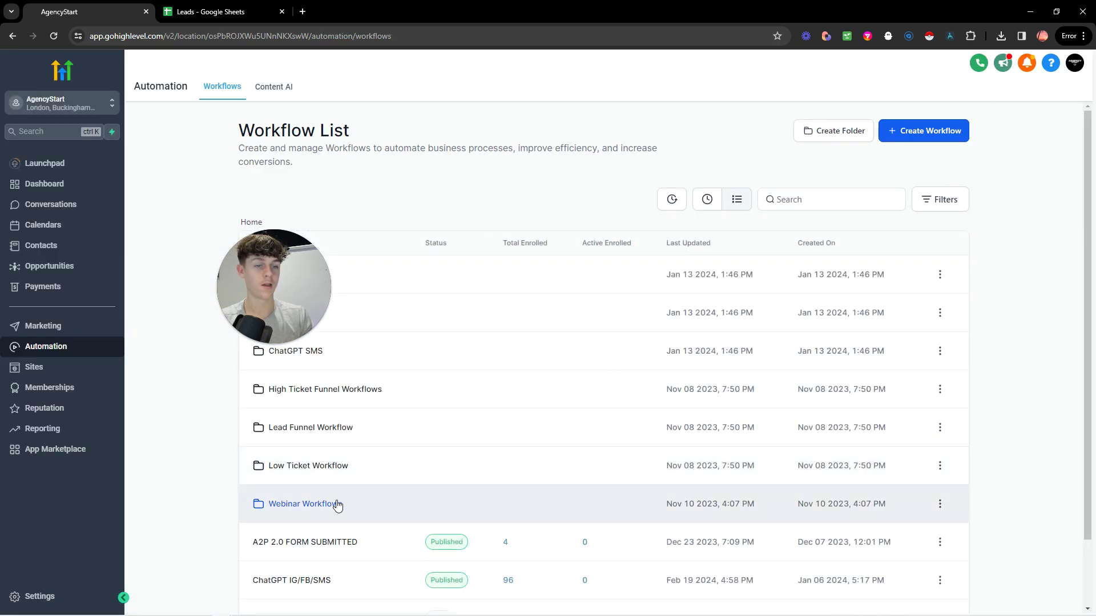
Step: Publish The Automated Outreach Strategy workflow from page 3, then return to the workflow list
scroll(744, 574, "down", 2)
left_click(901, 578)
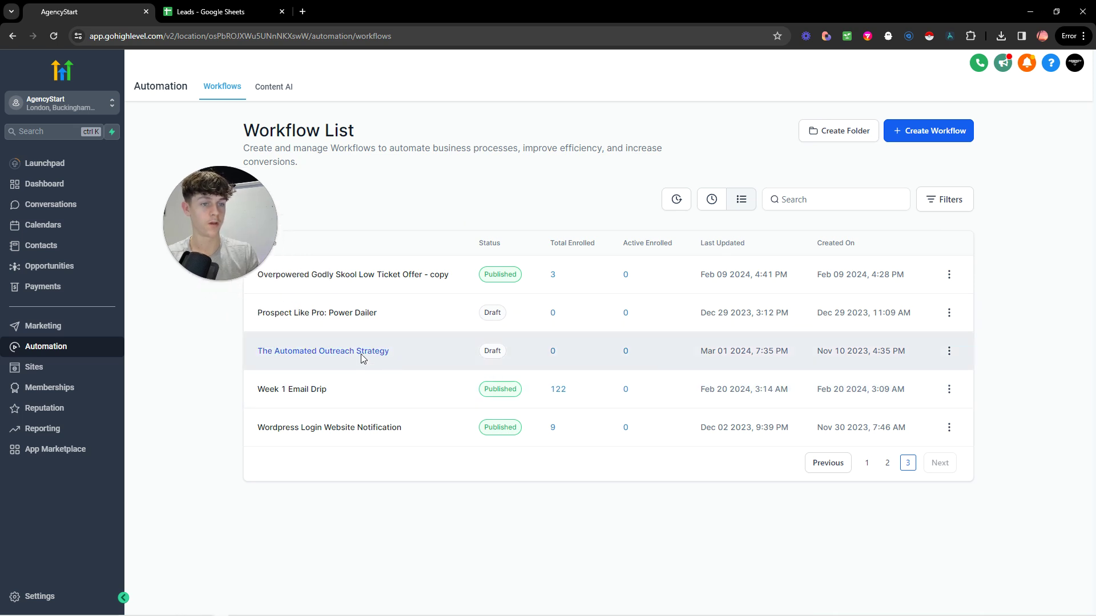
left_click(402, 356)
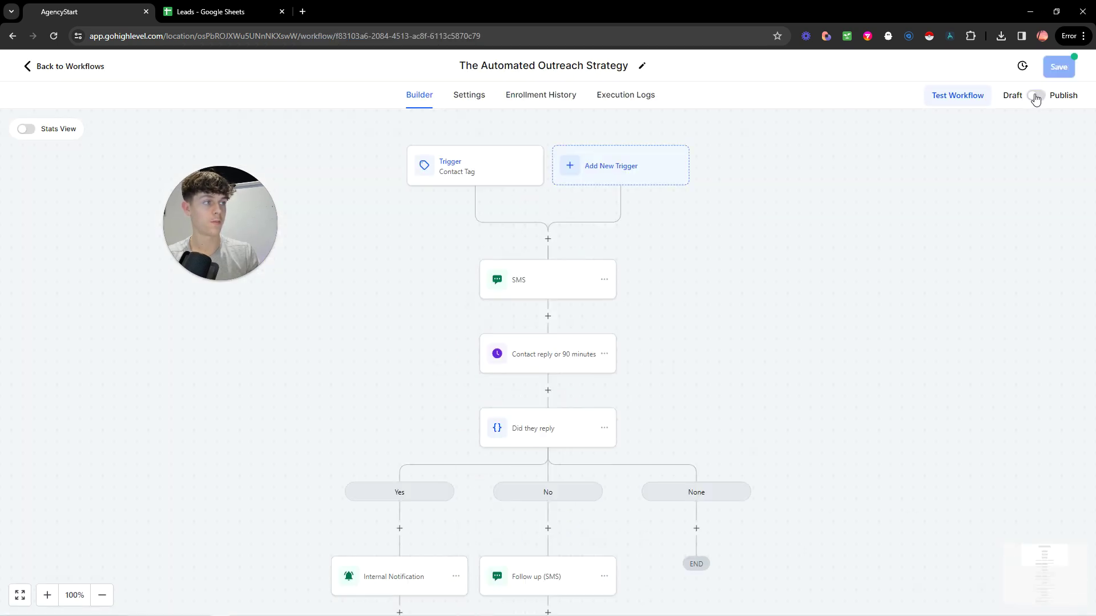
left_click(1035, 95)
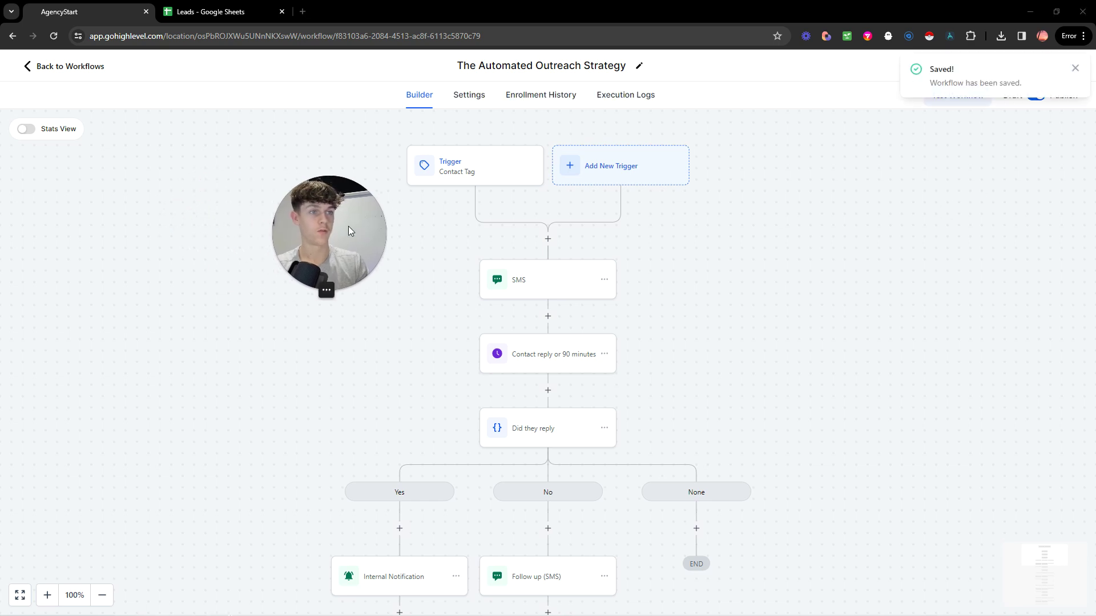
left_click(57, 69)
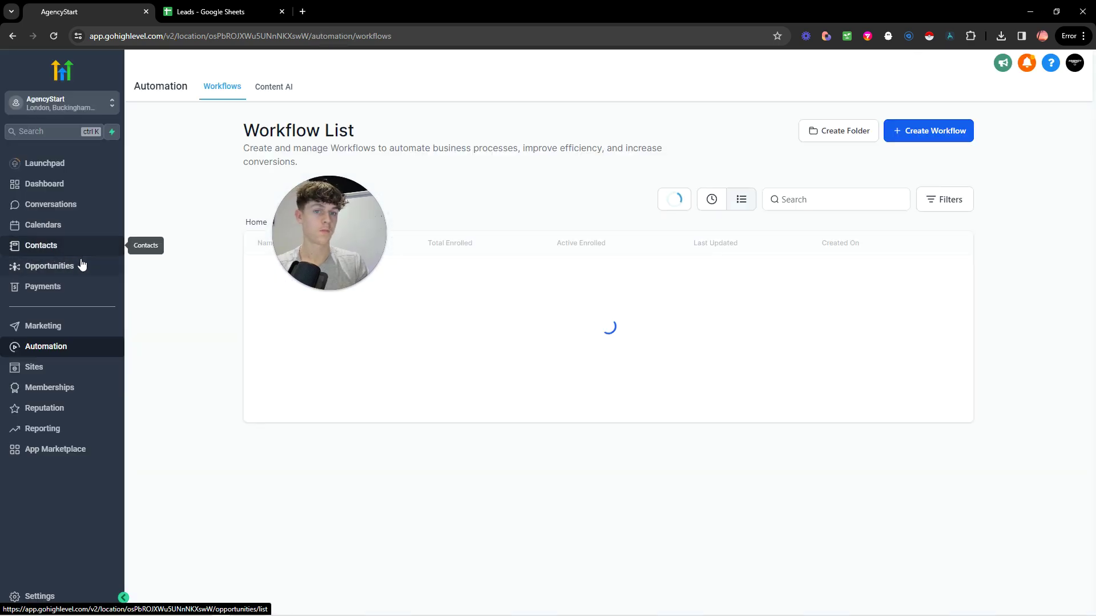
Step: Filter the Contacts list with Tag Is 'cold leads v2', narrowing it to 49 records
left_click(68, 251)
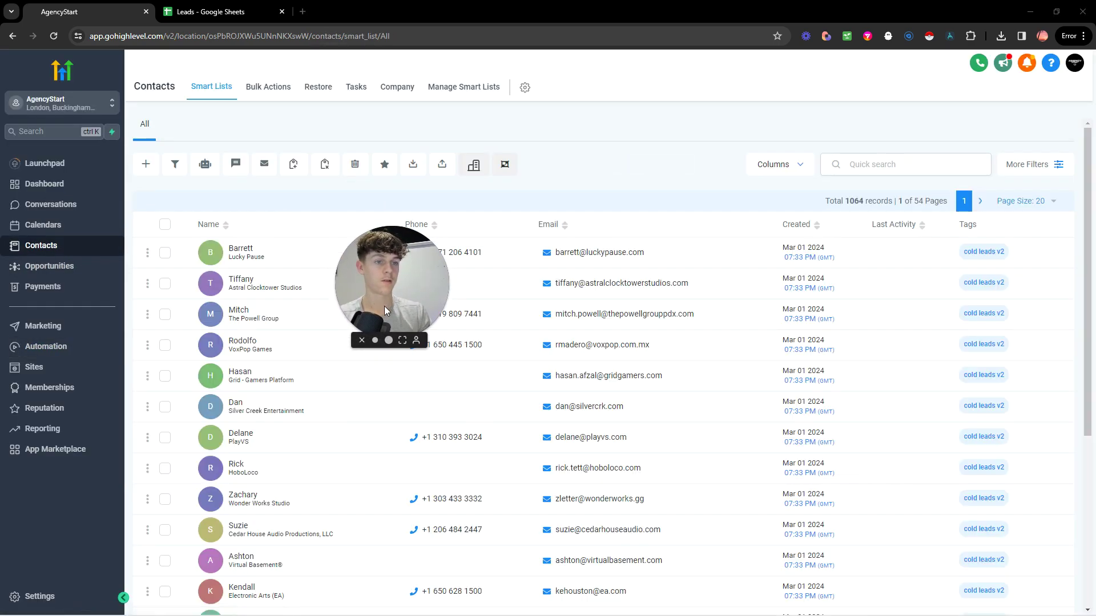
left_click_drag(398, 281, 452, 321)
left_click(1052, 166)
left_click(931, 418)
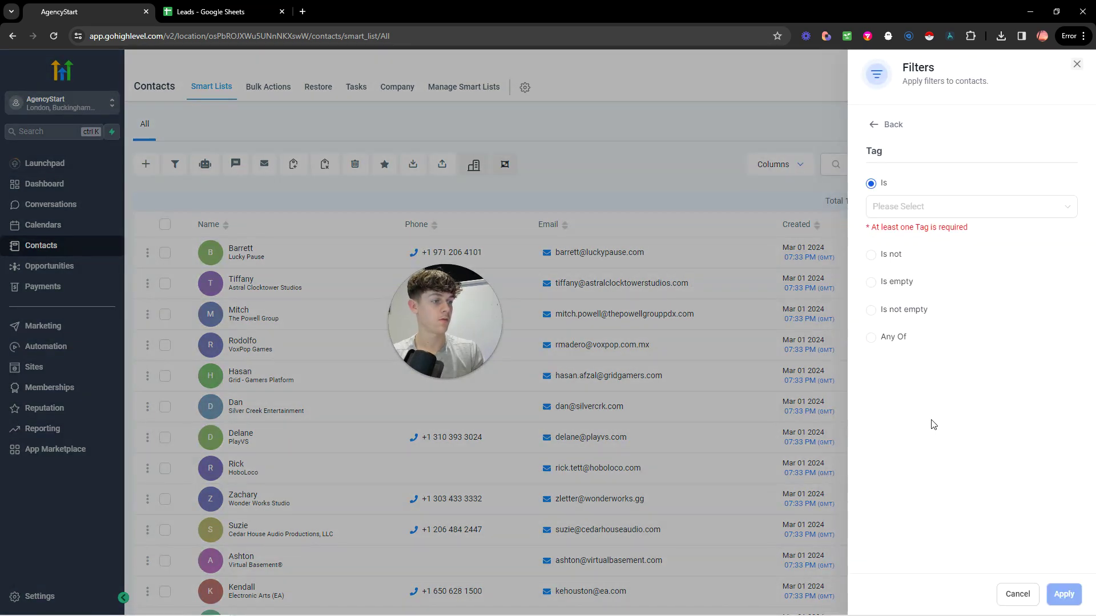
left_click(917, 213)
scroll(922, 331, "down", 2)
left_click(931, 318)
left_click(1063, 594)
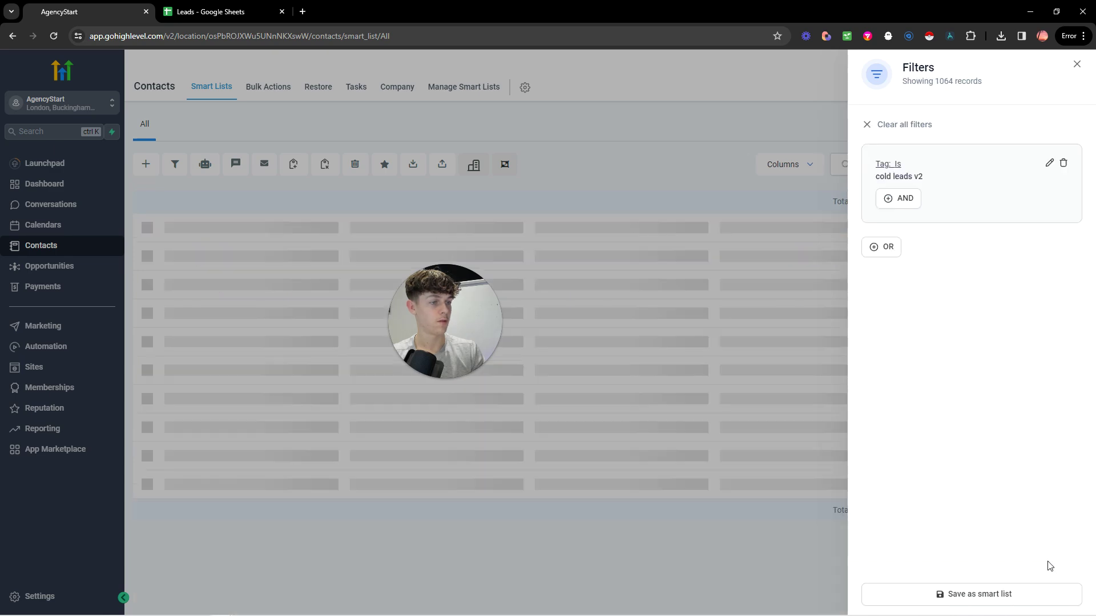
Step: Select all 49 filtered contacts and begin adding them to a campaign or workflow
left_click(430, 190)
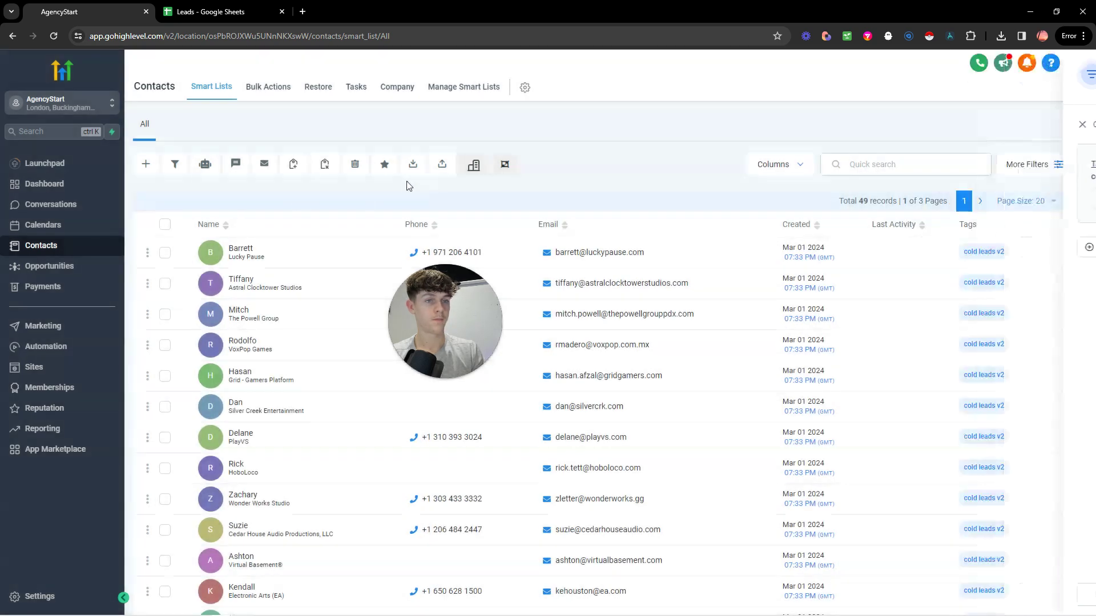
left_click(165, 225)
left_click(285, 201)
left_click(205, 164)
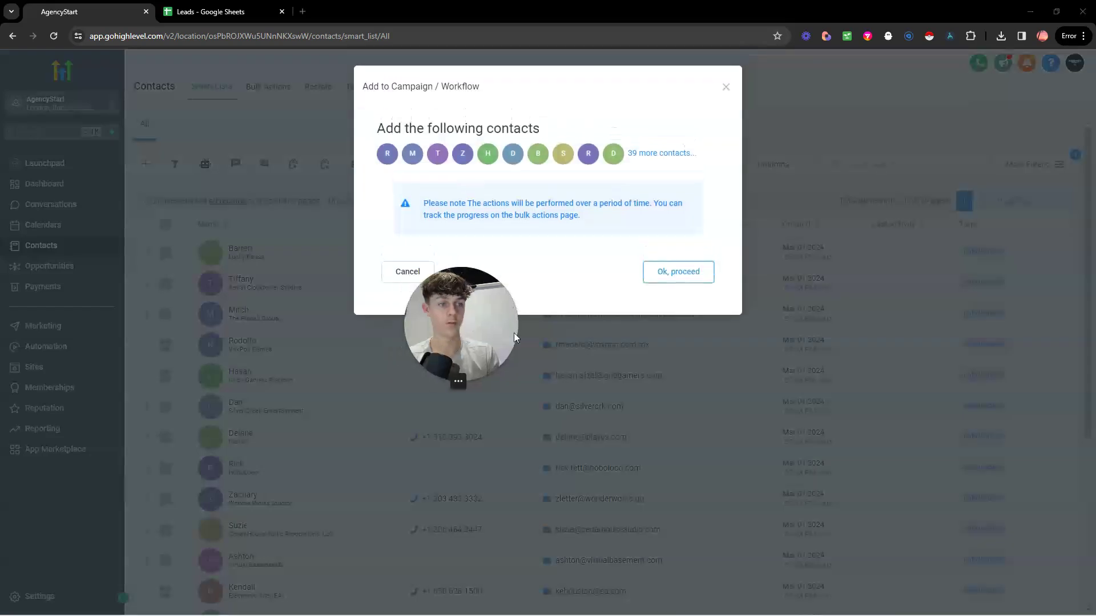
left_click_drag(514, 333, 857, 374)
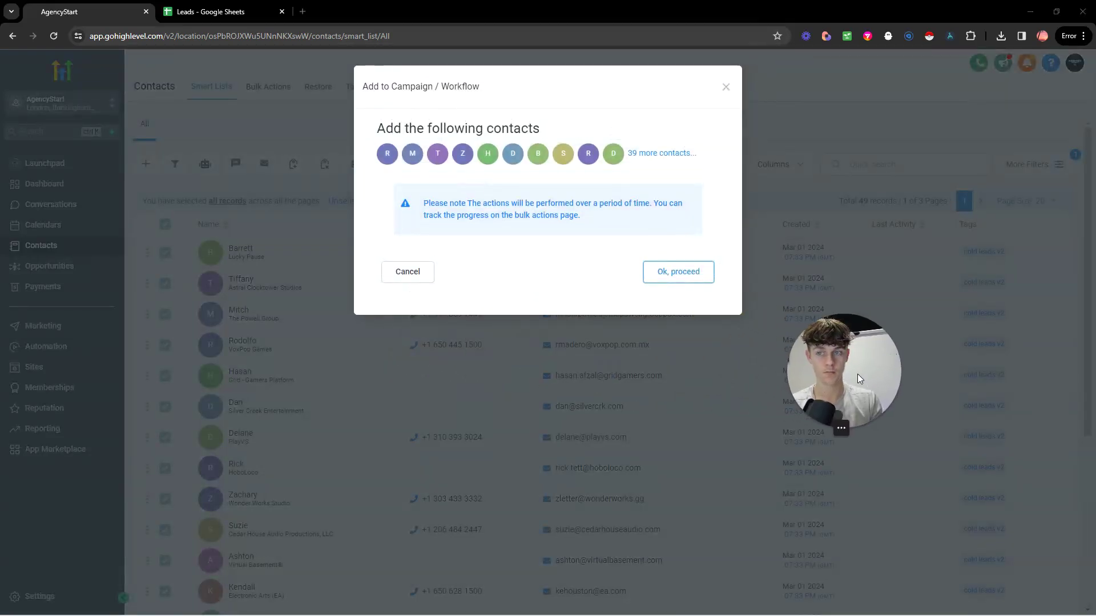
left_click(679, 274)
Step: Target The Automated Outreach Strategy workflow in drip mode with description 'efeweg'
left_click(473, 212)
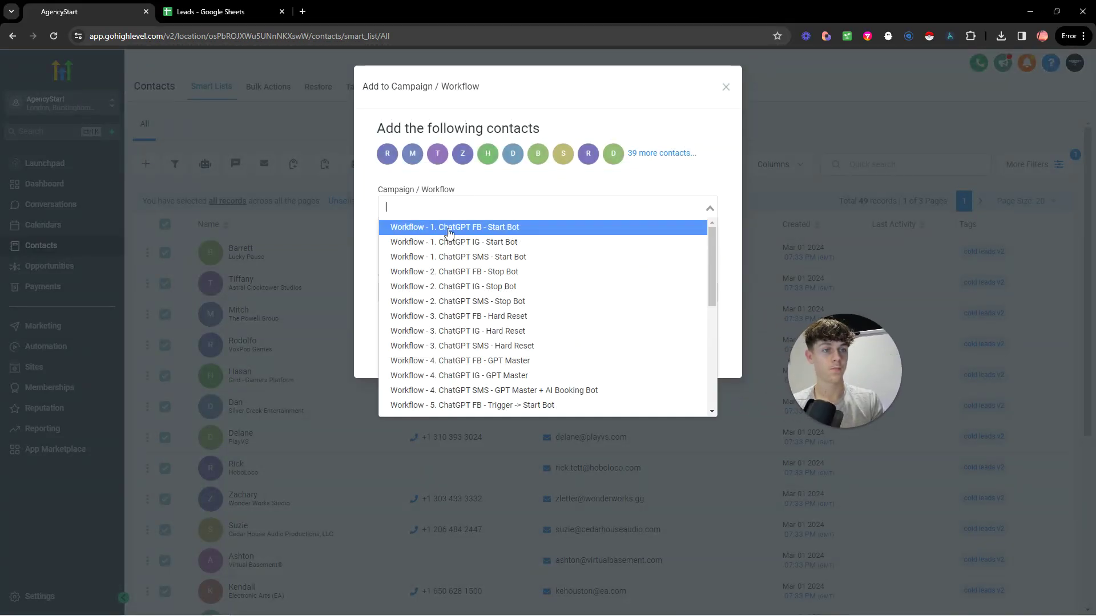
scroll(448, 245, "down", 5)
scroll(477, 383, "down", 6)
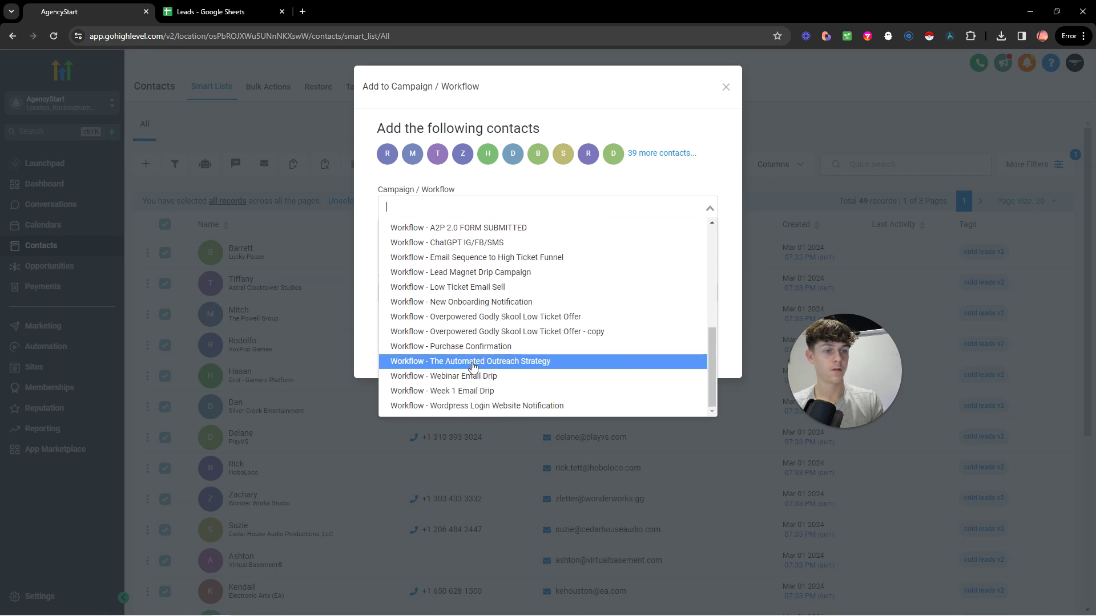
left_click(472, 363)
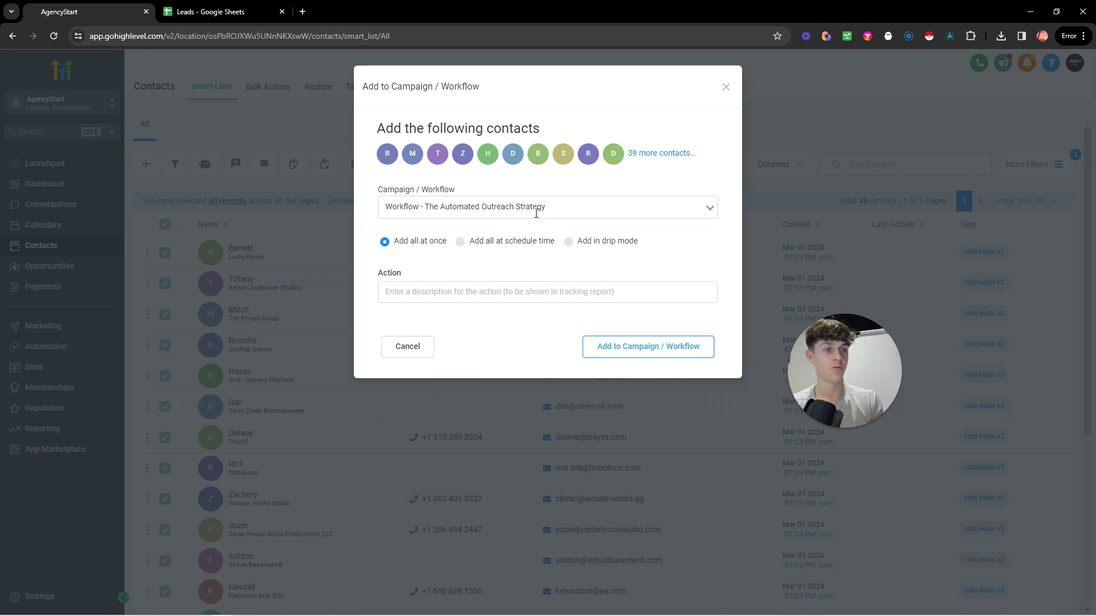
left_click(568, 243)
left_click(456, 292)
type("efeweg")
Step: Set drip batches of 50 repeating every 1 day, leaving the start date unset
left_click(439, 347)
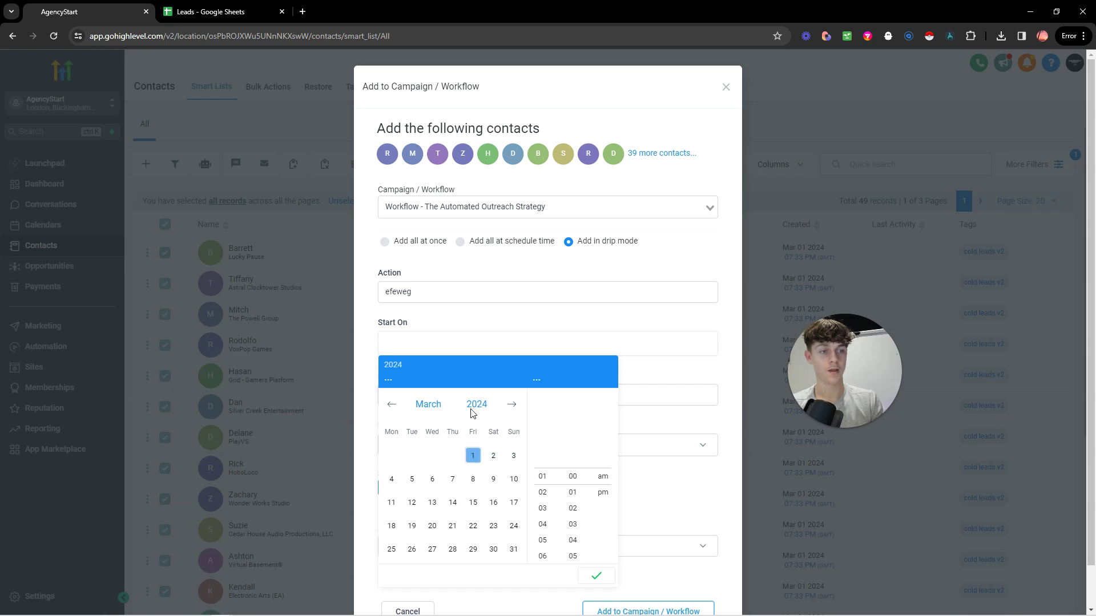
left_click(493, 323)
left_click(420, 396)
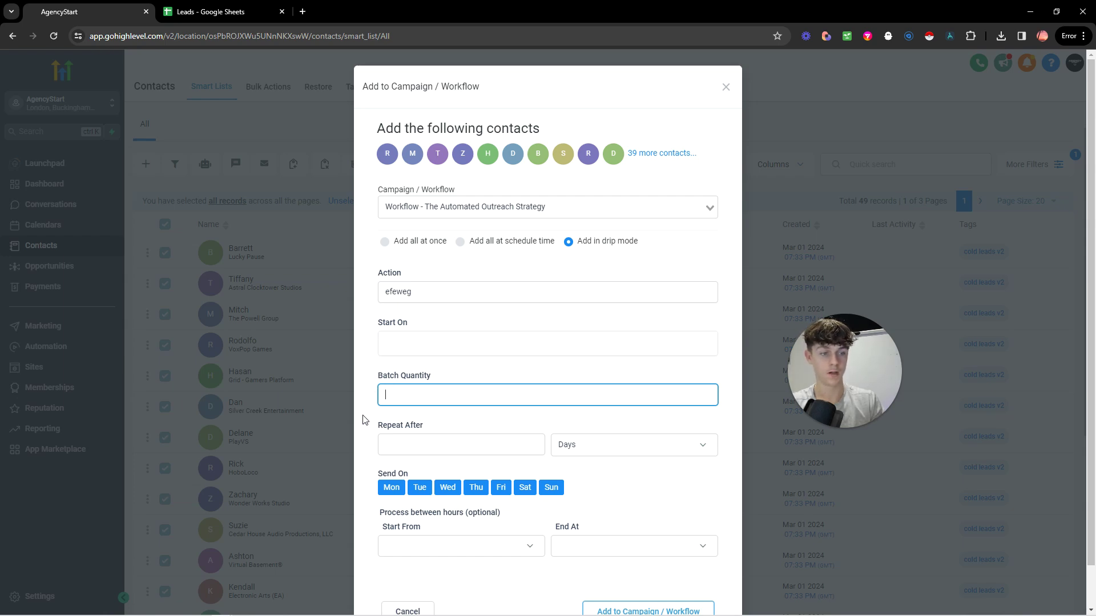
scroll(365, 420, "down", 1)
left_click(451, 407)
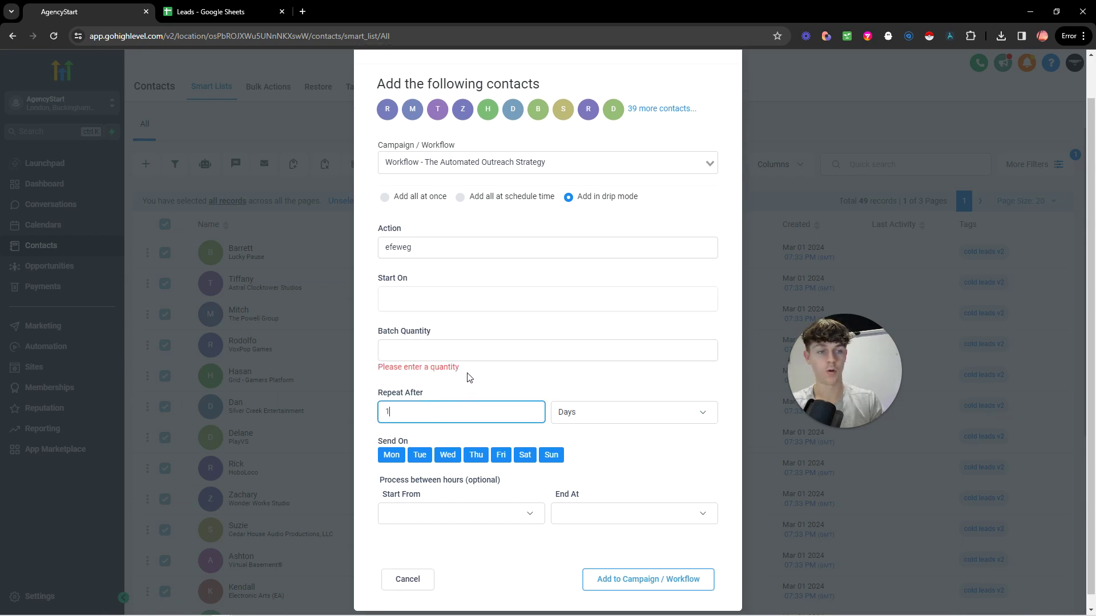
left_click(448, 347)
type("50")
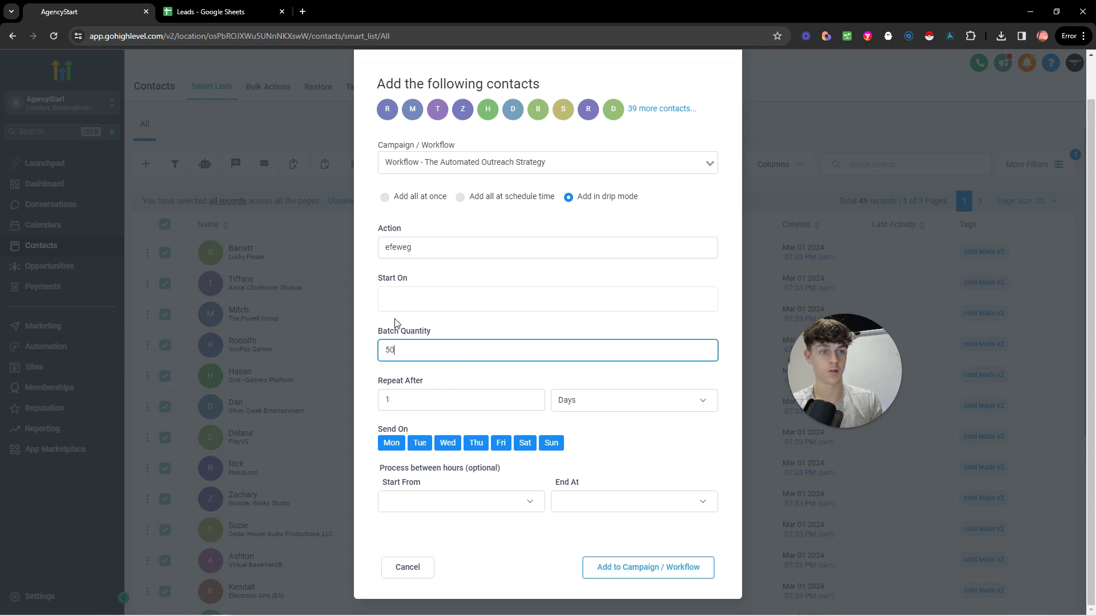
left_click(400, 299)
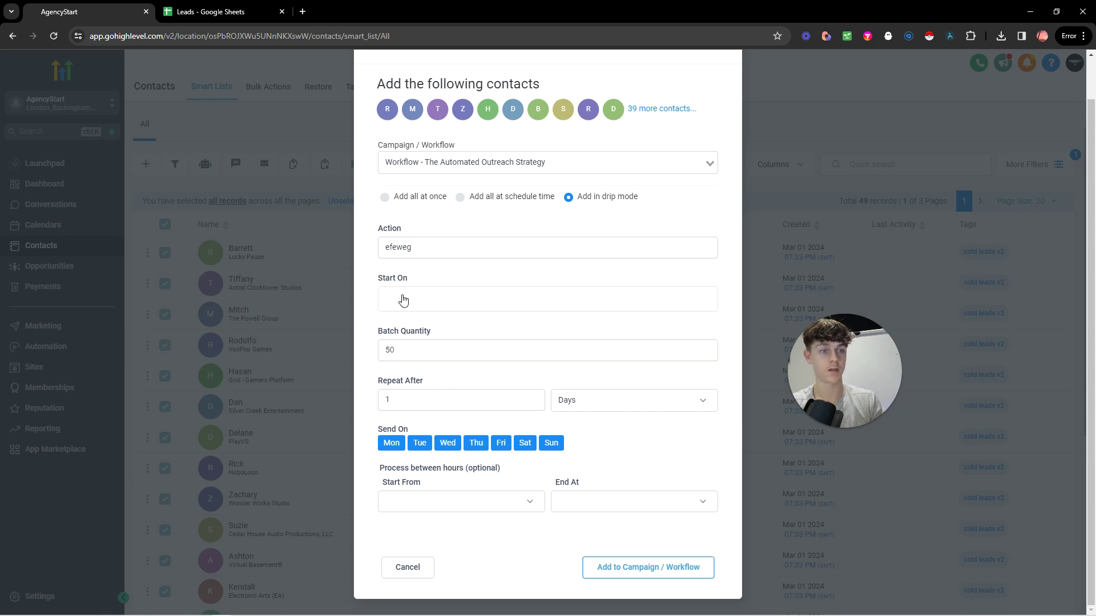
left_click(512, 273)
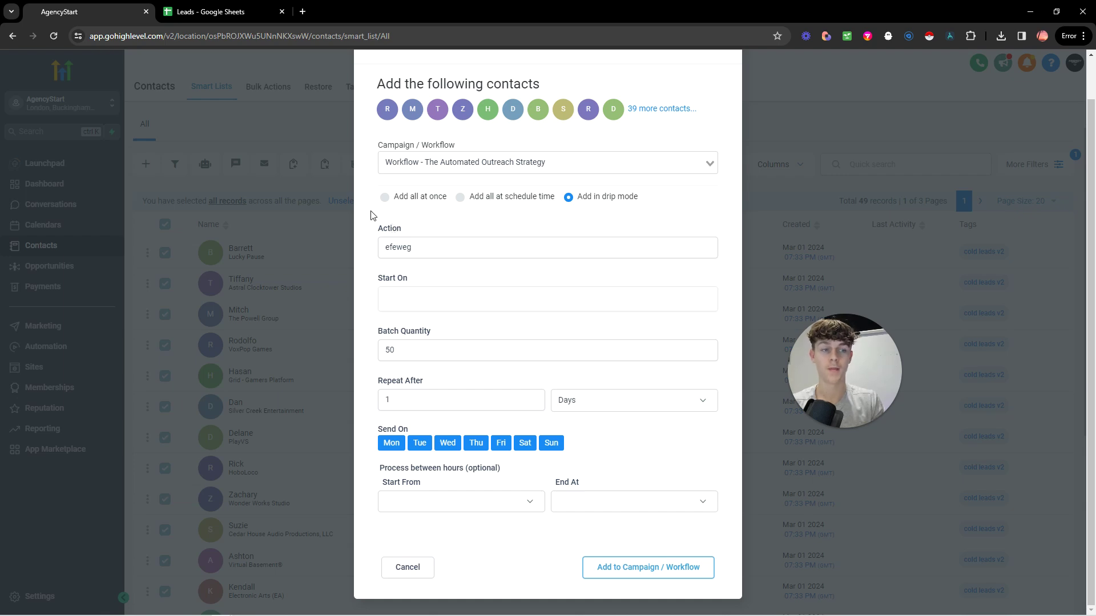
Step: Cancel the workflow enrolment and start a drip-mode bulk SMS to the selected contacts
left_click(406, 568)
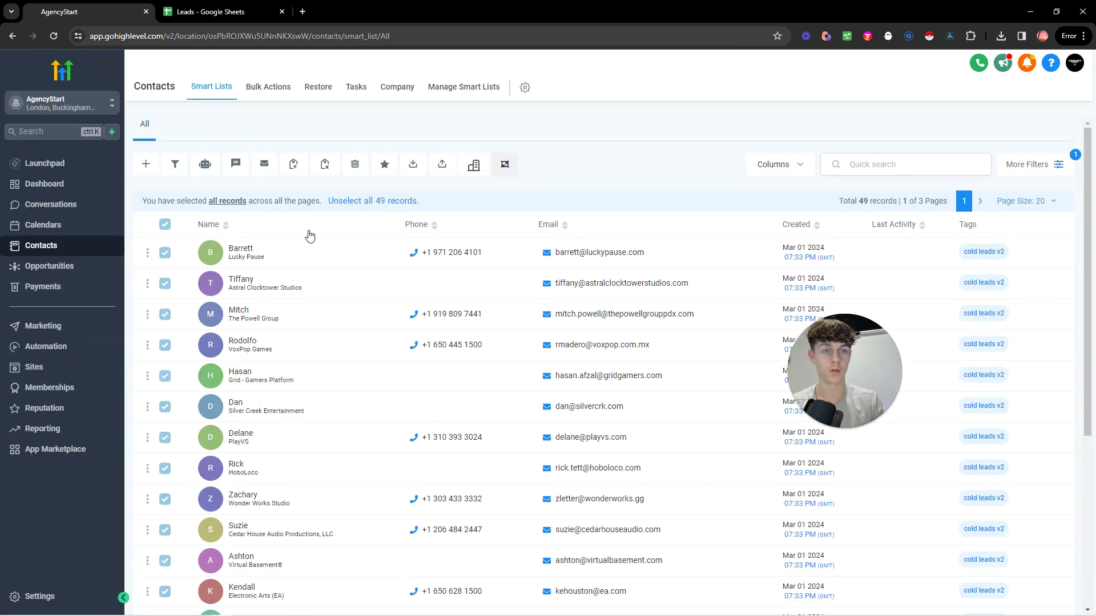
left_click(236, 166)
left_click(645, 272)
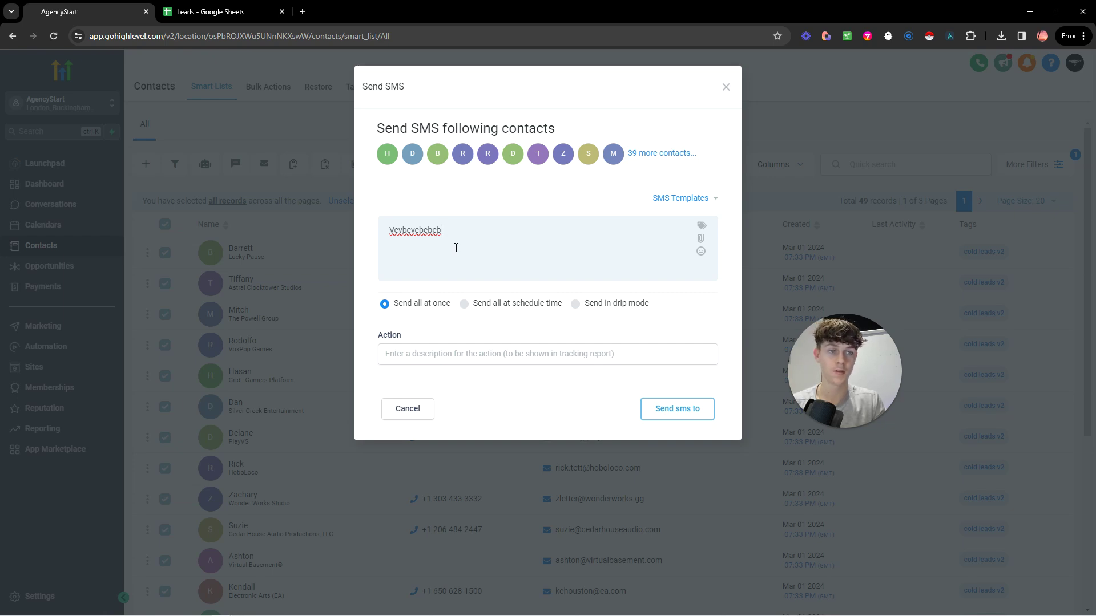
left_click(575, 305)
Step: Go through the SMS Start On, Batch Quantity, Repeat After and Start From fields, leaving them empty
scroll(416, 319, "down", 2)
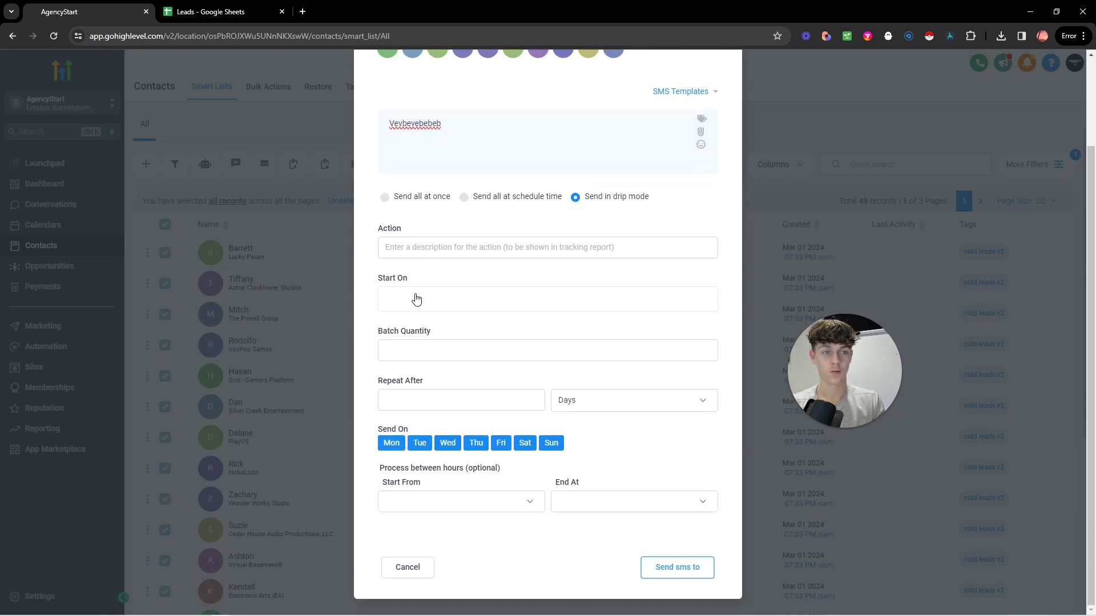
left_click(416, 299)
left_click(461, 277)
left_click(400, 346)
left_click(401, 393)
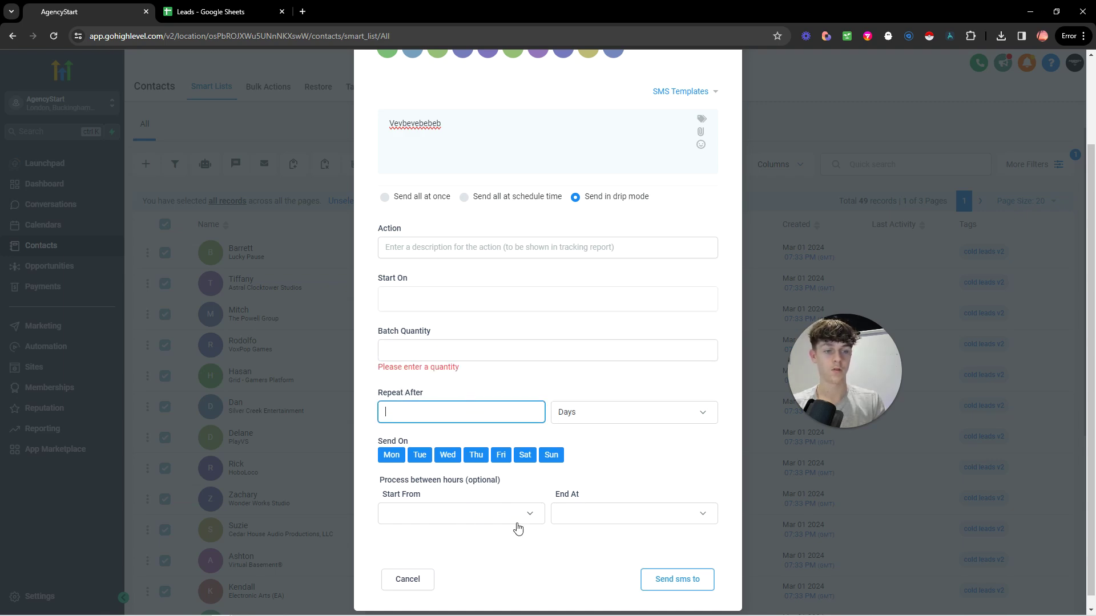
scroll(476, 522, "down", 1)
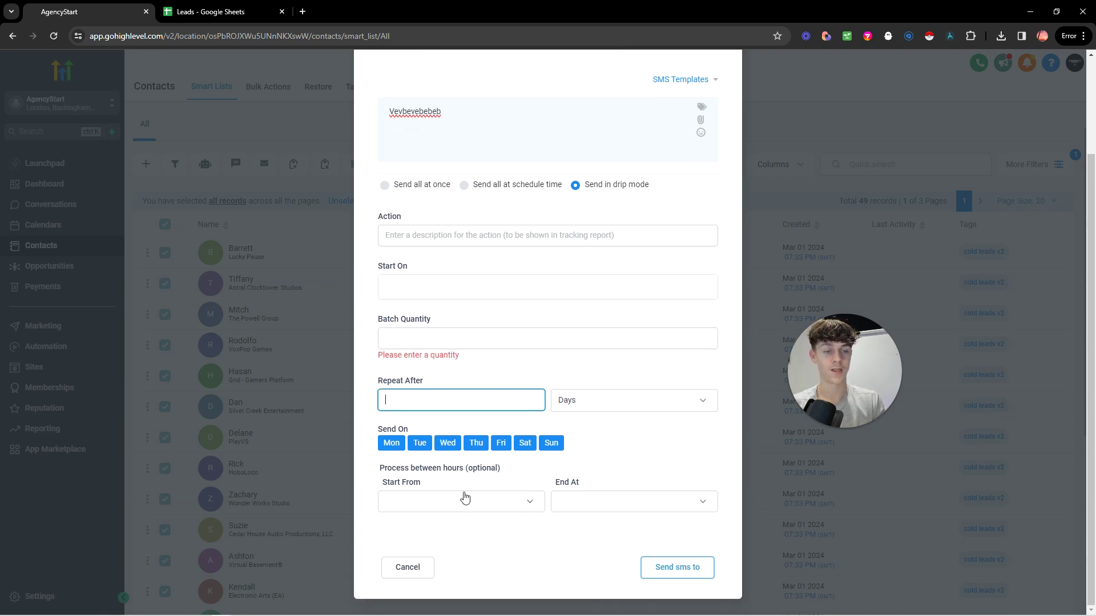
left_click(441, 500)
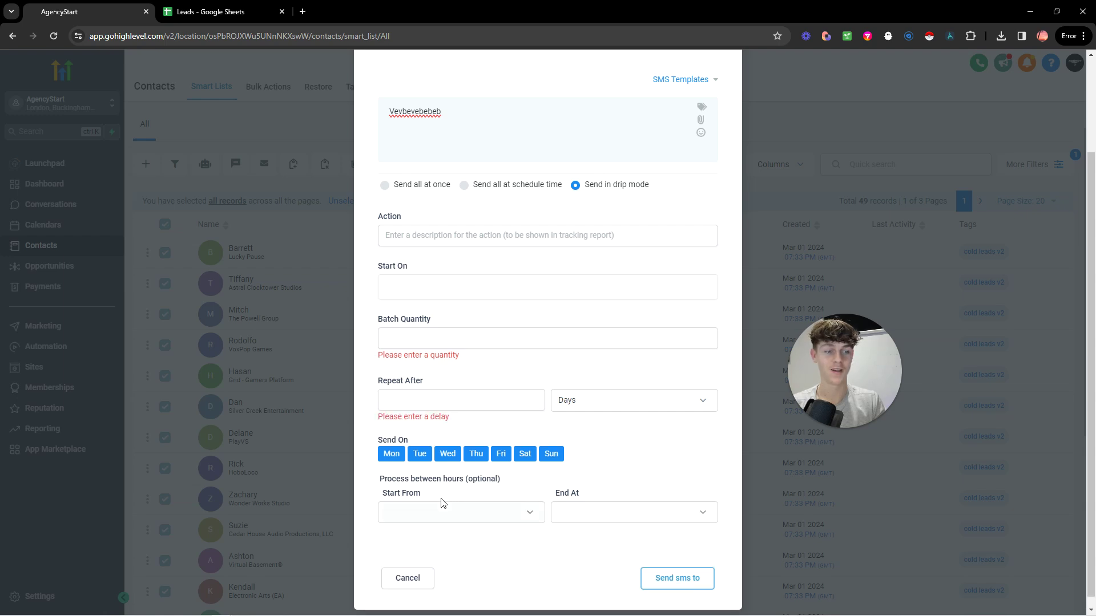
left_click(443, 522)
scroll(443, 536, "down", 6)
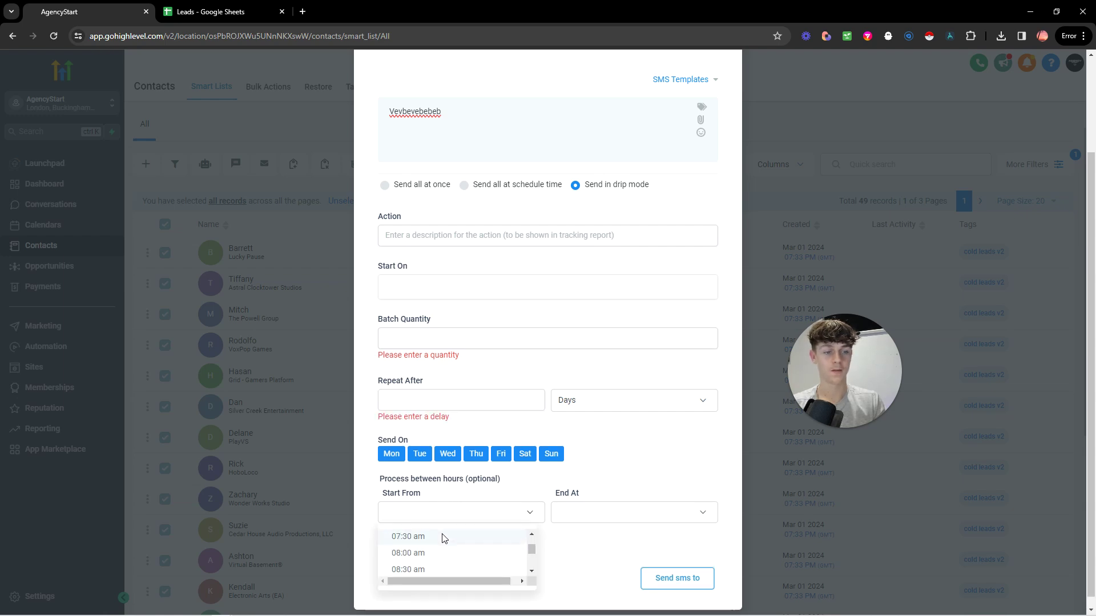
scroll(470, 489, "down", 1)
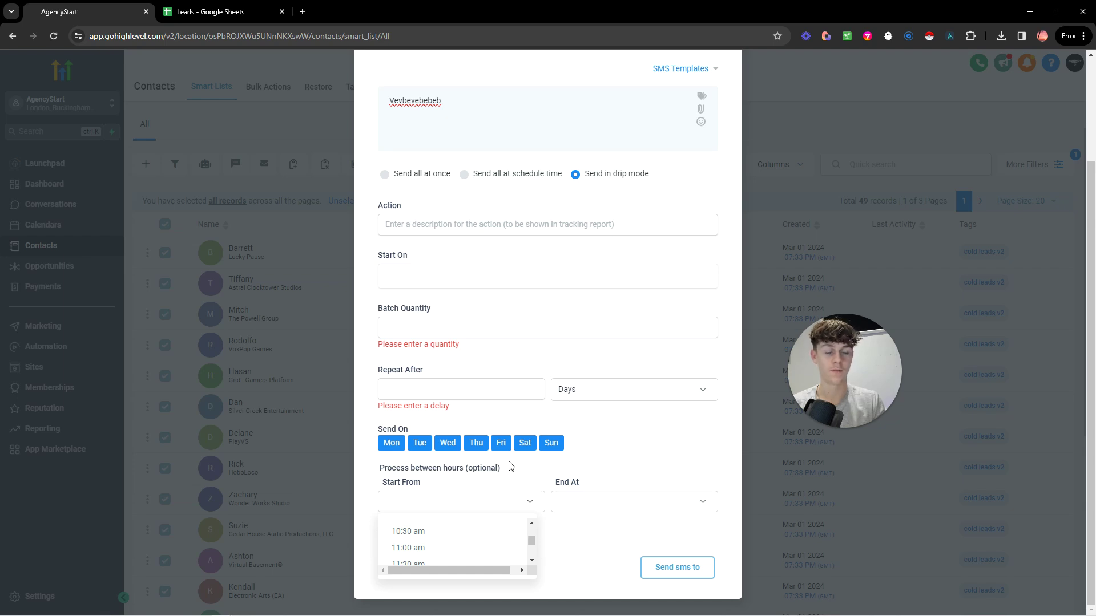
left_click(616, 467)
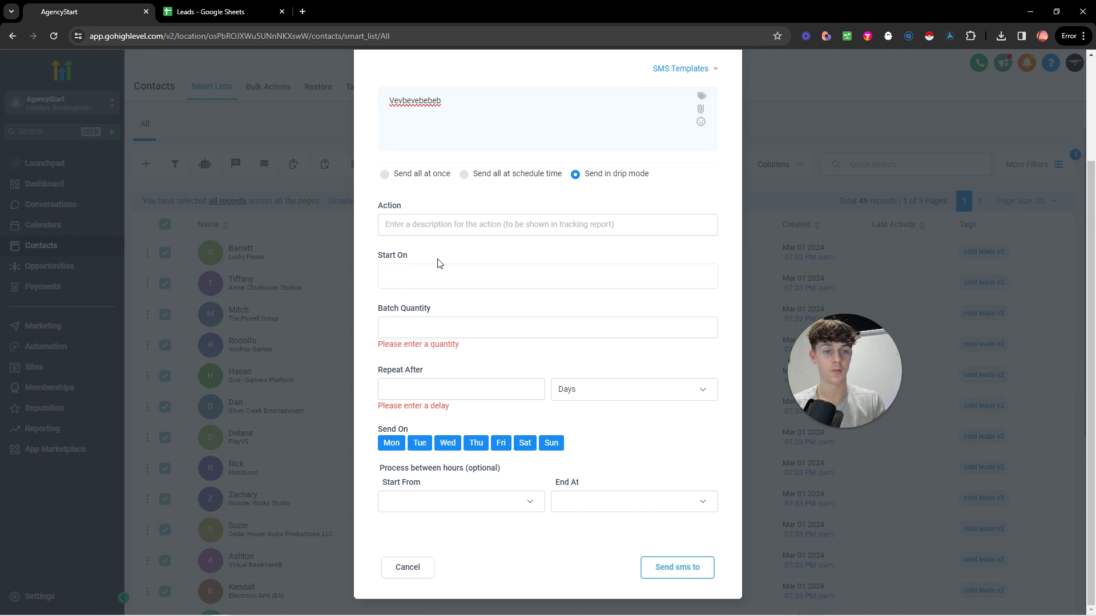
Step: Cancel the drip SMS and reopen The Automated Outreach Strategy workflow from page 3 of Workflows
left_click(406, 568)
left_click(47, 346)
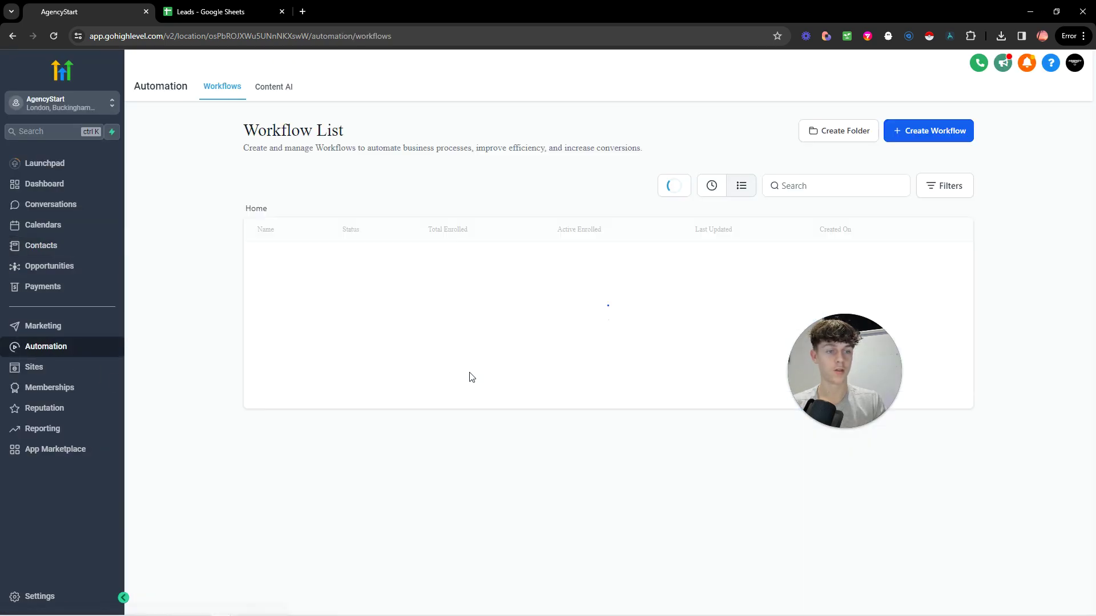
scroll(508, 342, "down", 2)
left_click(884, 577)
left_click(903, 576)
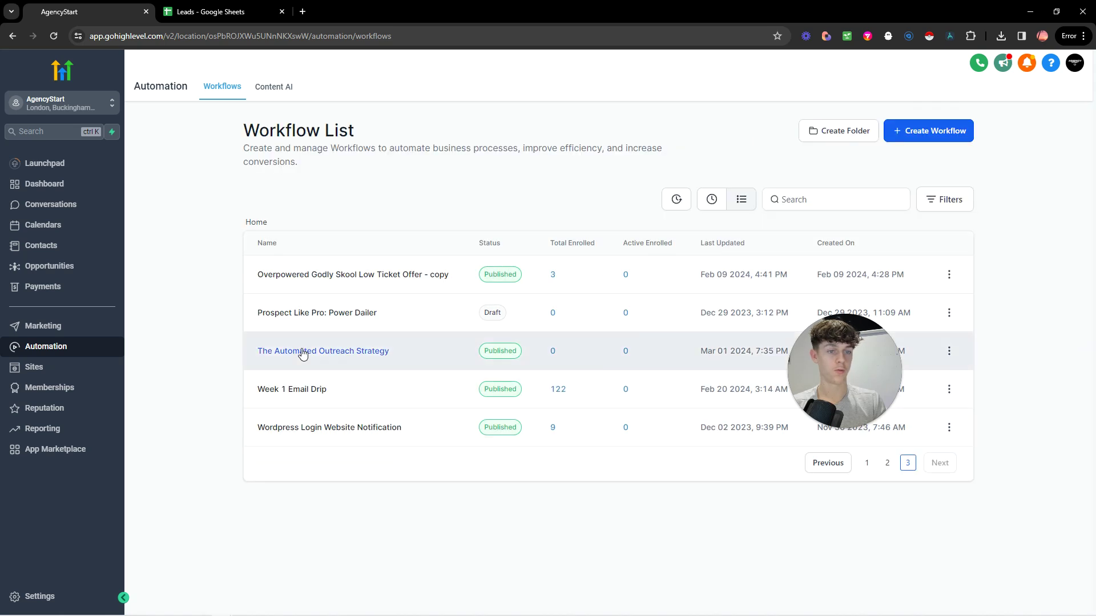
left_click(303, 350)
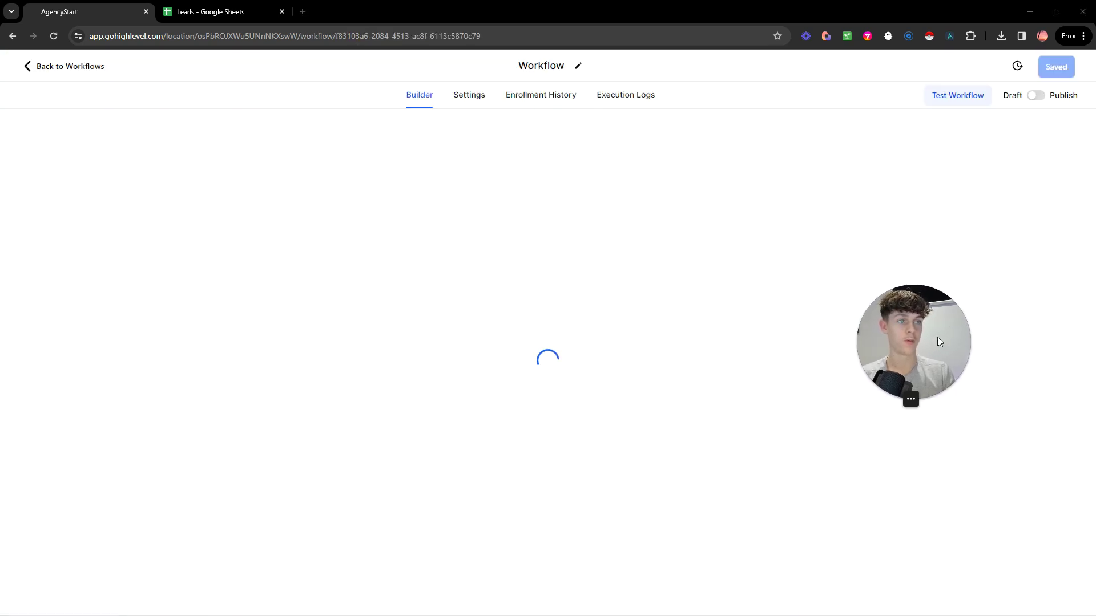
scroll(280, 361, "down", 3)
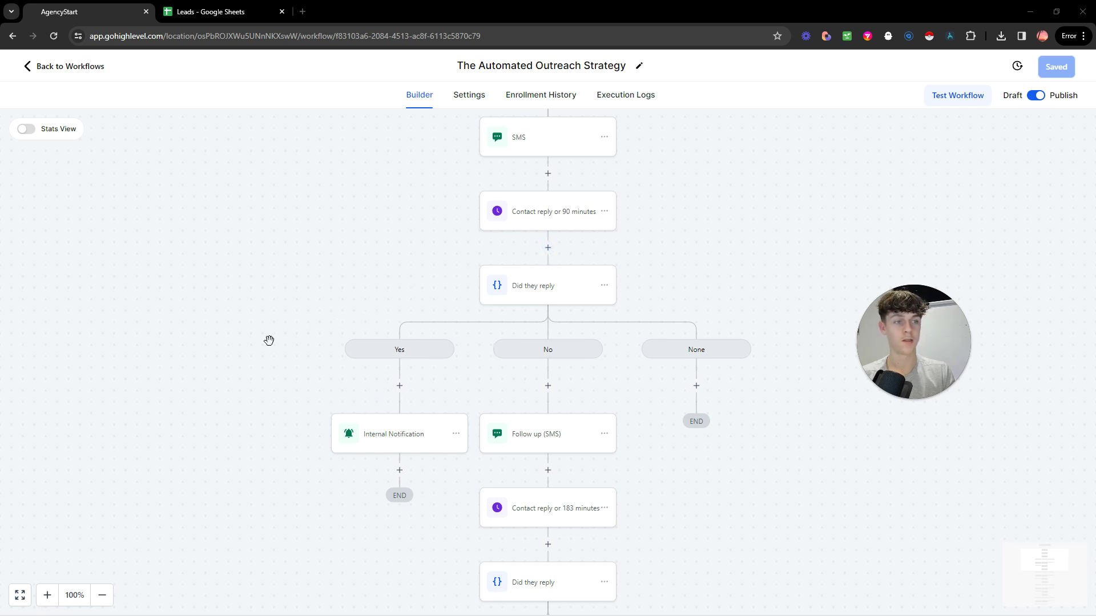
scroll(242, 347, "up", 3)
scroll(291, 366, "down", 10)
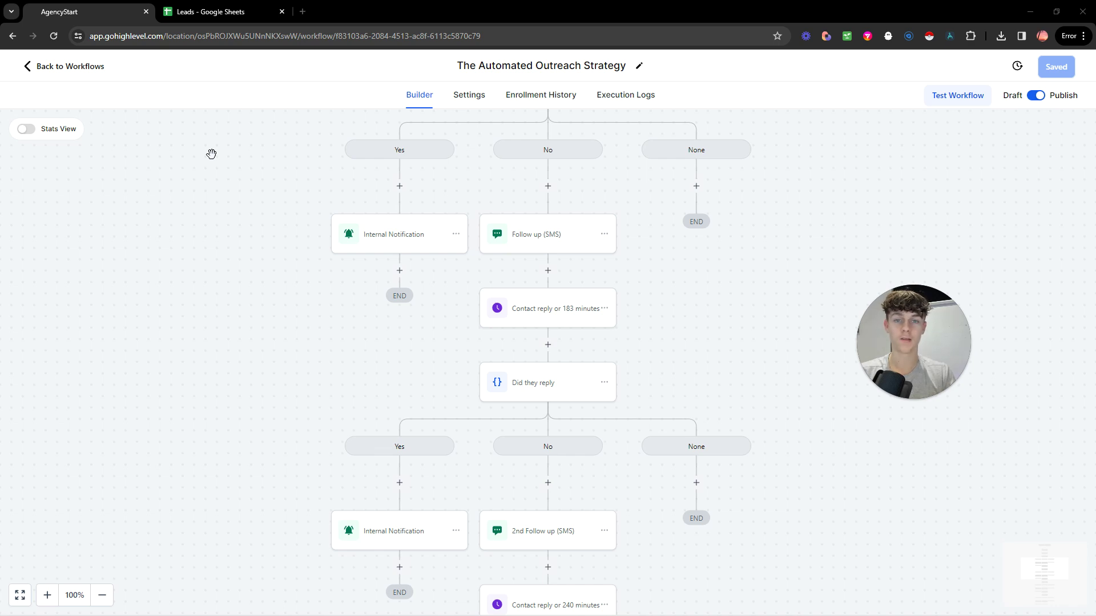
Step: Check the Leads spreadsheet, then leave the workflow builder for the Contacts list
left_click(186, 12)
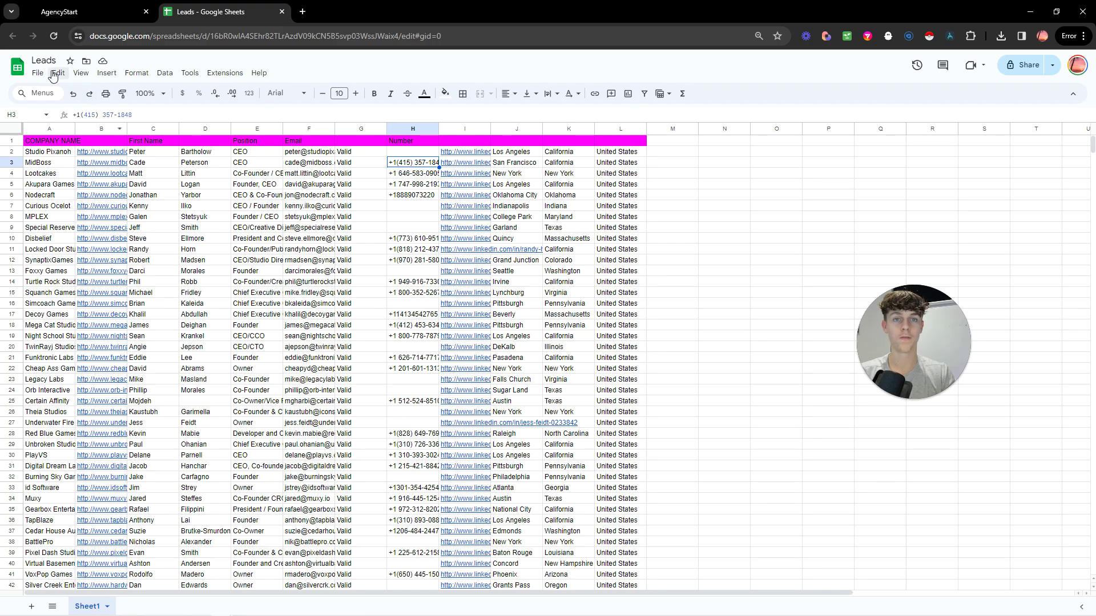
left_click(60, 11)
left_click(39, 68)
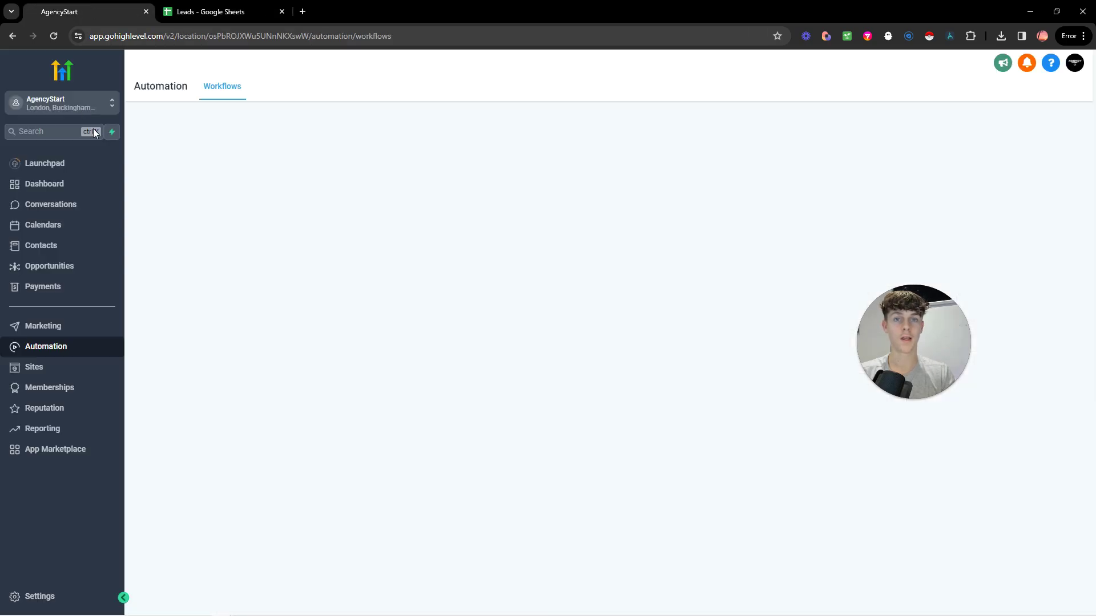
left_click(66, 244)
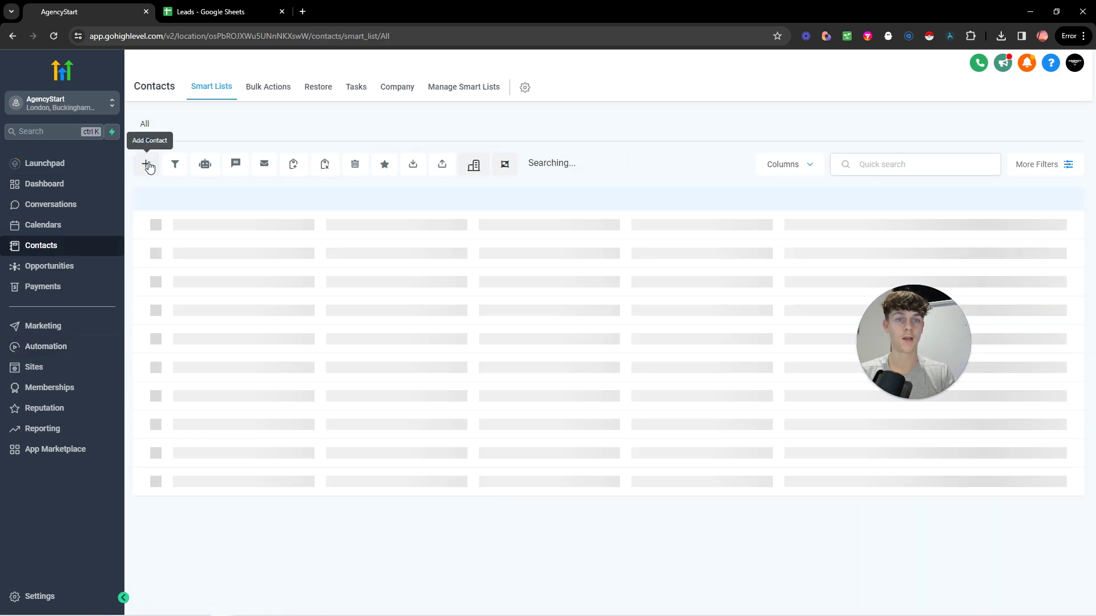
Step: Open and dismiss the Add Contact and Import forms, then select all 1064 contact records
left_click(148, 165)
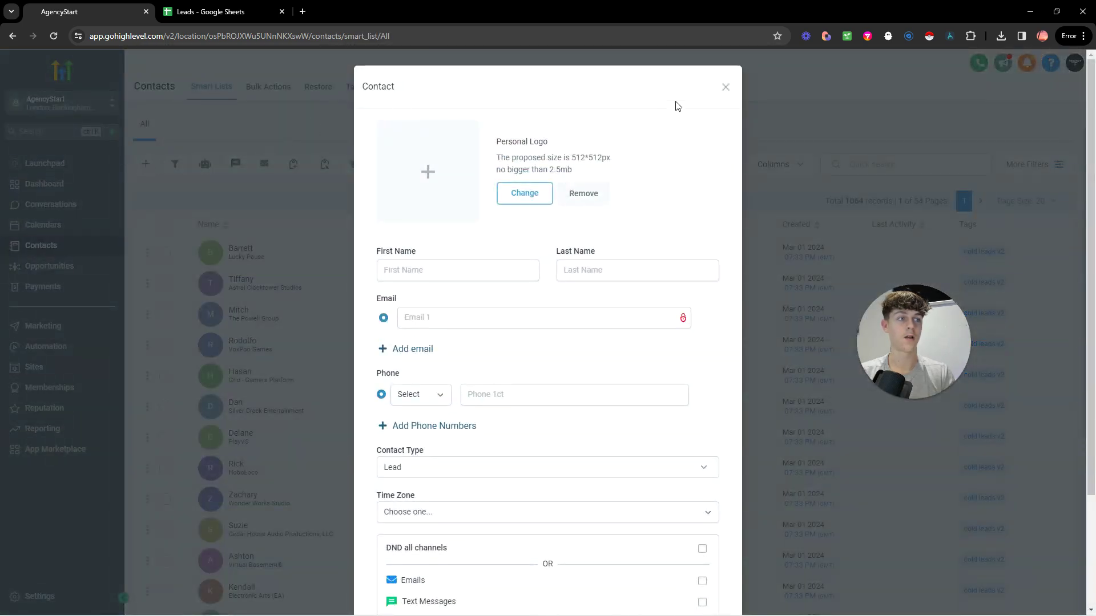
left_click(725, 87)
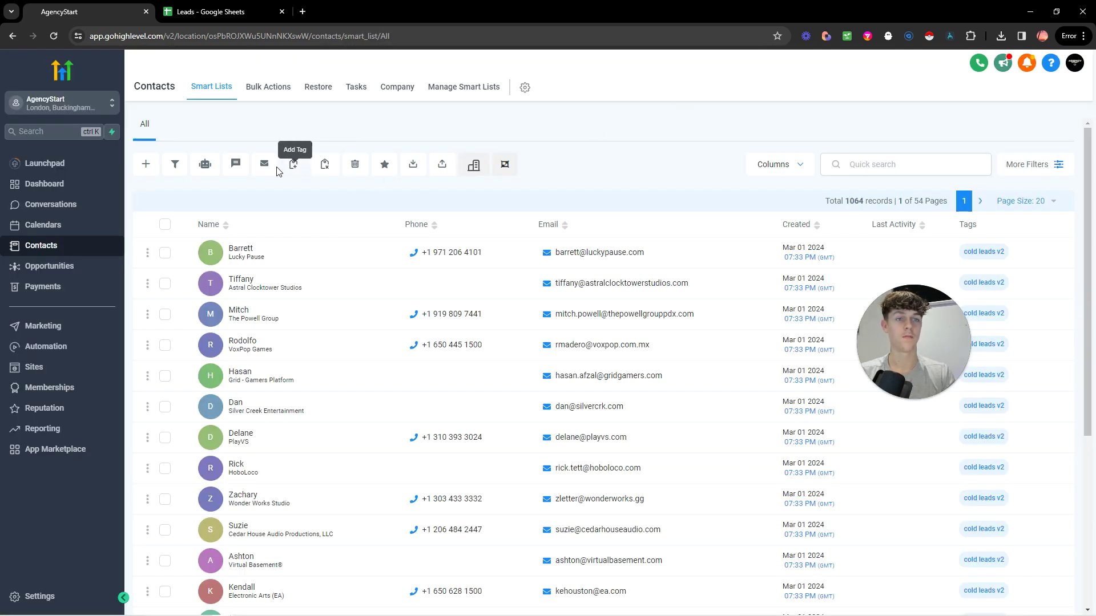
left_click(443, 165)
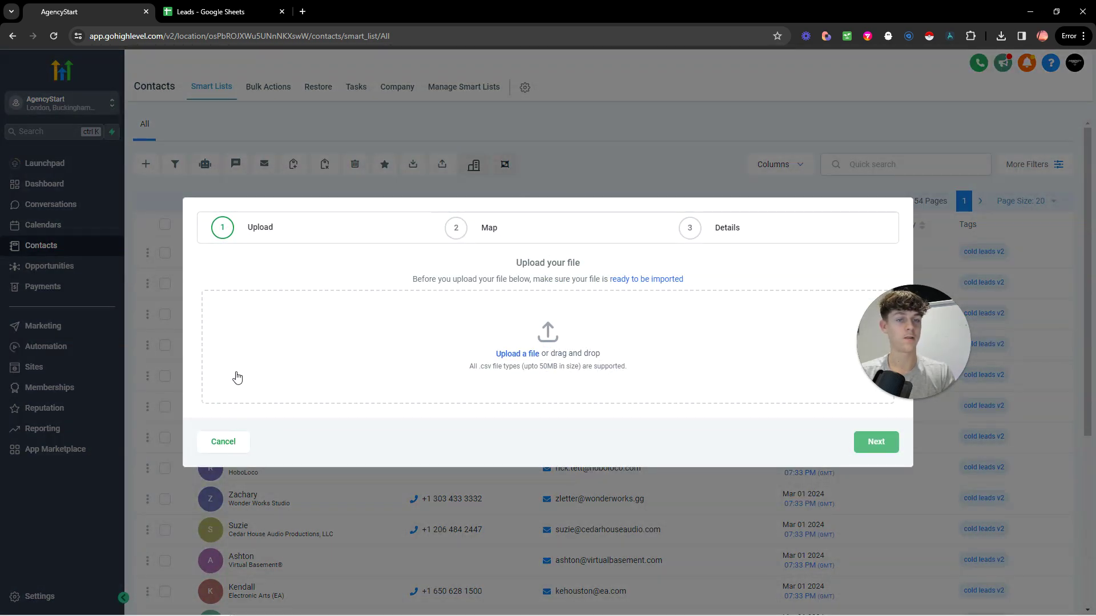
left_click(240, 440)
left_click(165, 223)
left_click(285, 203)
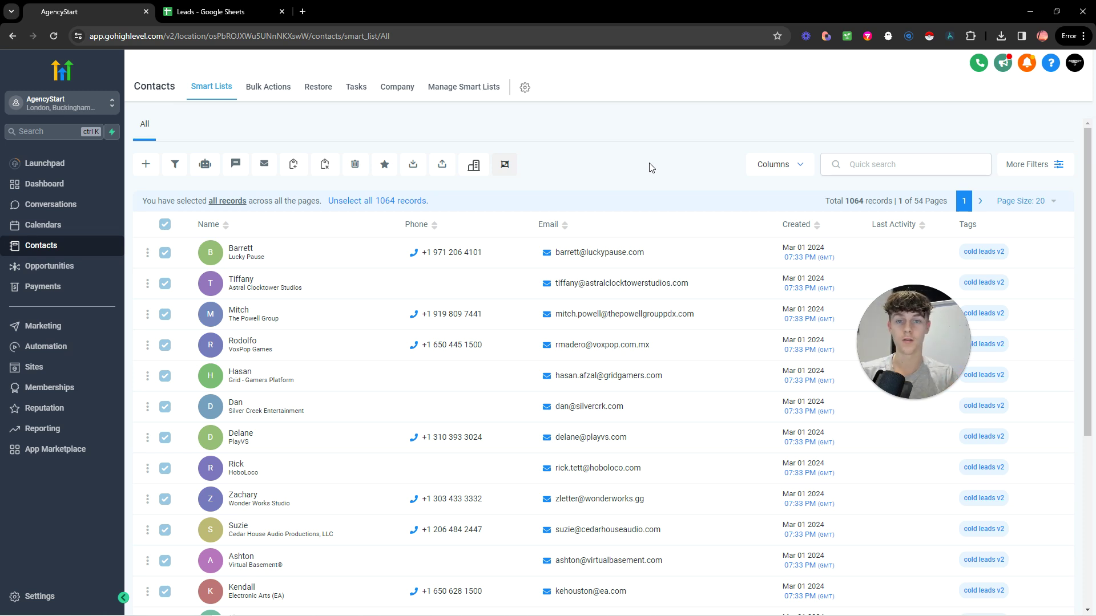
Step: Open Automation in the sidebar and scroll through the workflow folders and published and draft workflows
left_click(45, 346)
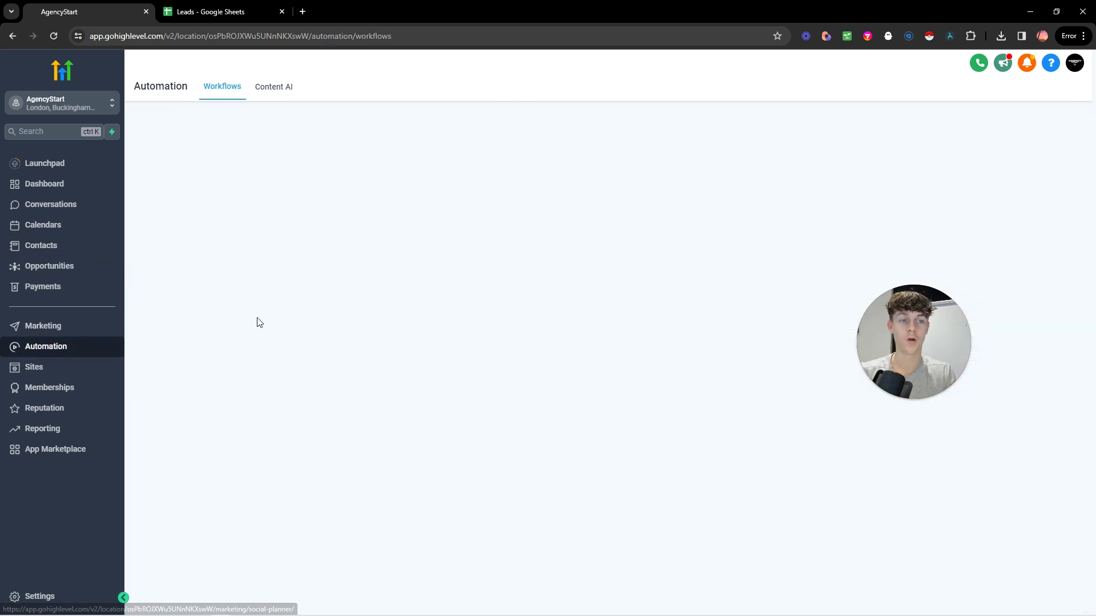
scroll(313, 347, "down", 2)
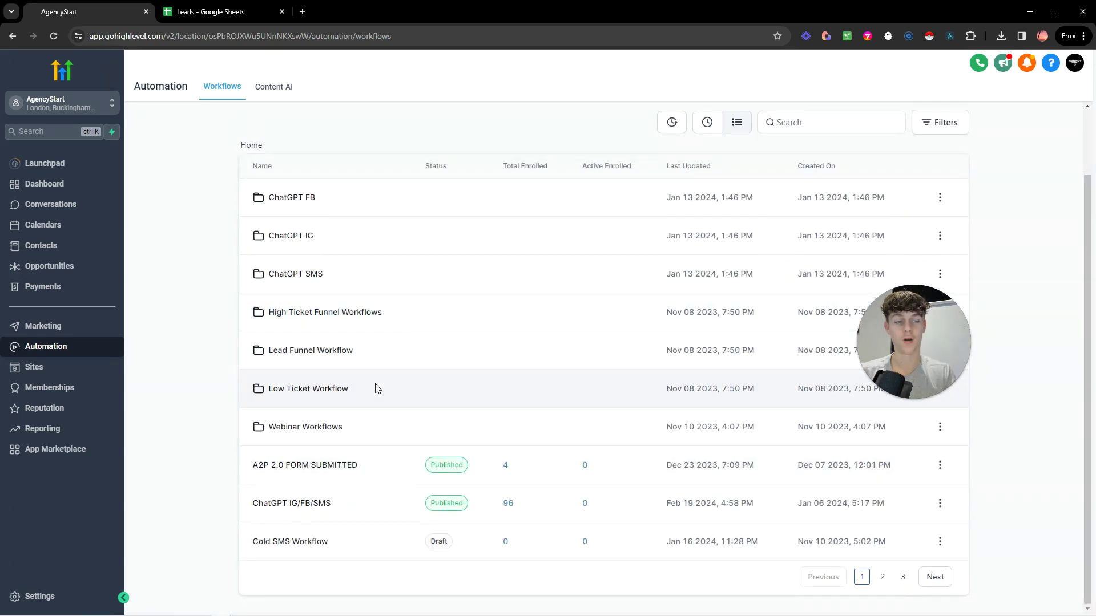
scroll(377, 389, "up", 2)
scroll(374, 388, "down", 2)
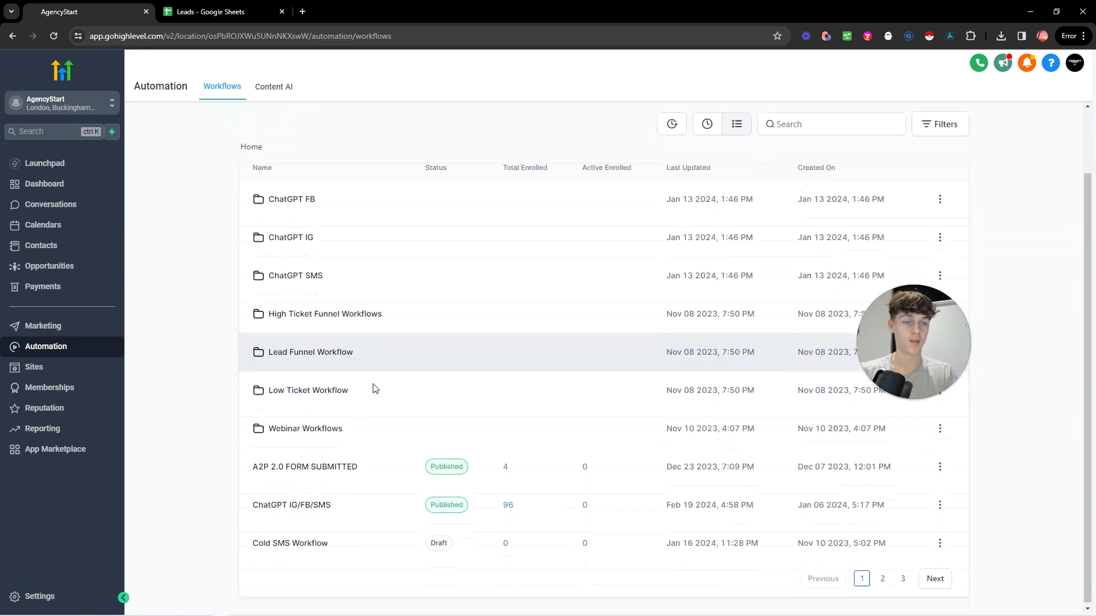